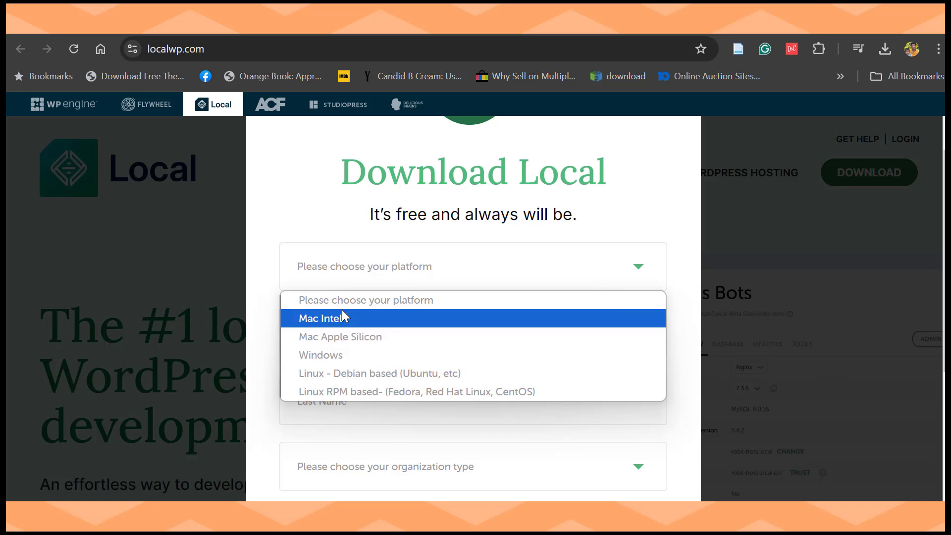
Step: Request the Windows build of Local and keep the unverified local-9.0.5-windows.exe download
{"action": "left_click", "coordinate": [319, 355]}
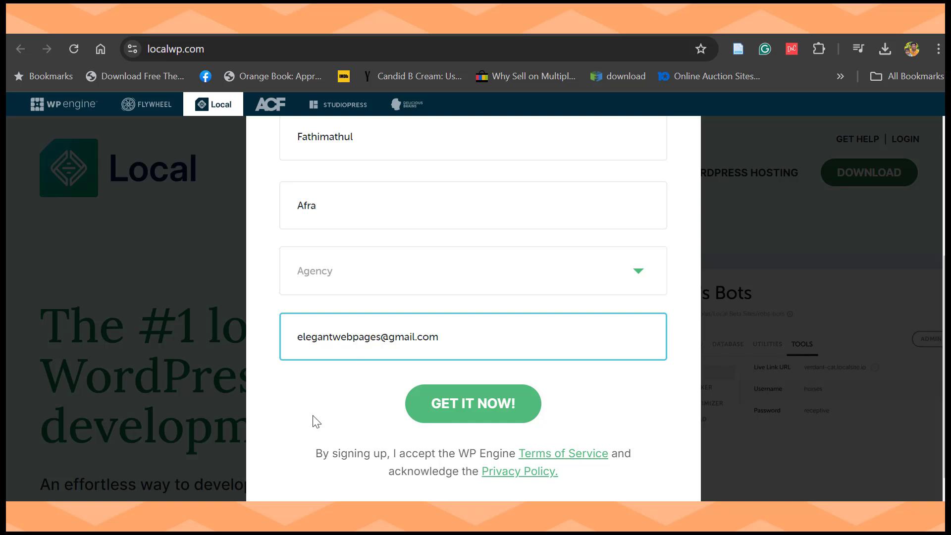
{"action": "left_click", "coordinate": [463, 408]}
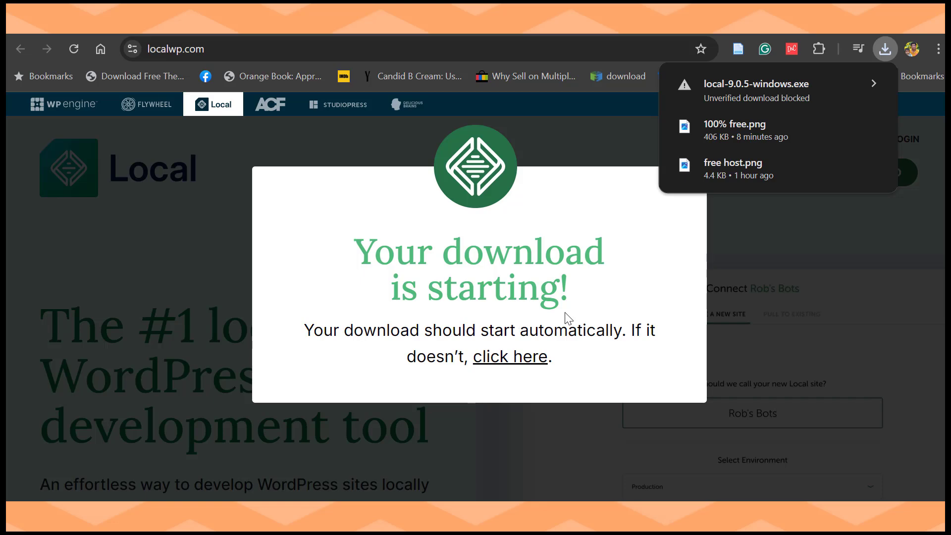
{"action": "left_click", "coordinate": [793, 94]}
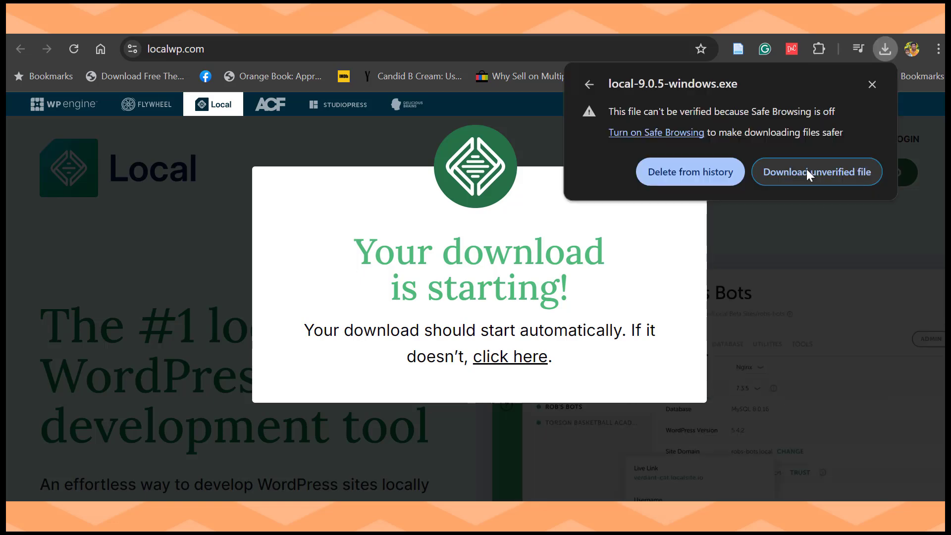
{"action": "left_click", "coordinate": [806, 171]}
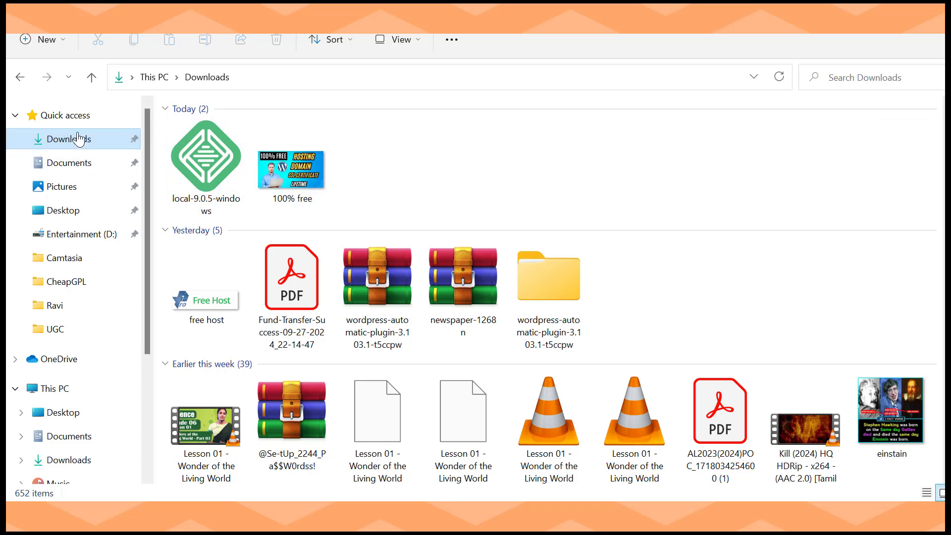
Step: Run local-9.0.5-windows as administrator and install Local into the default AppData folder
{"action": "left_click", "coordinate": [204, 160]}
{"action": "right_click", "coordinate": [203, 166]}
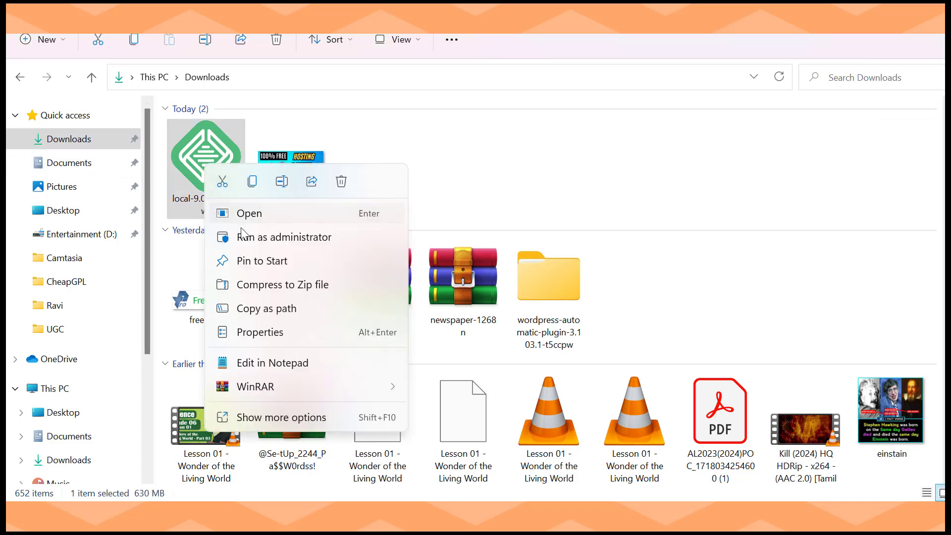
{"action": "left_click", "coordinate": [268, 238]}
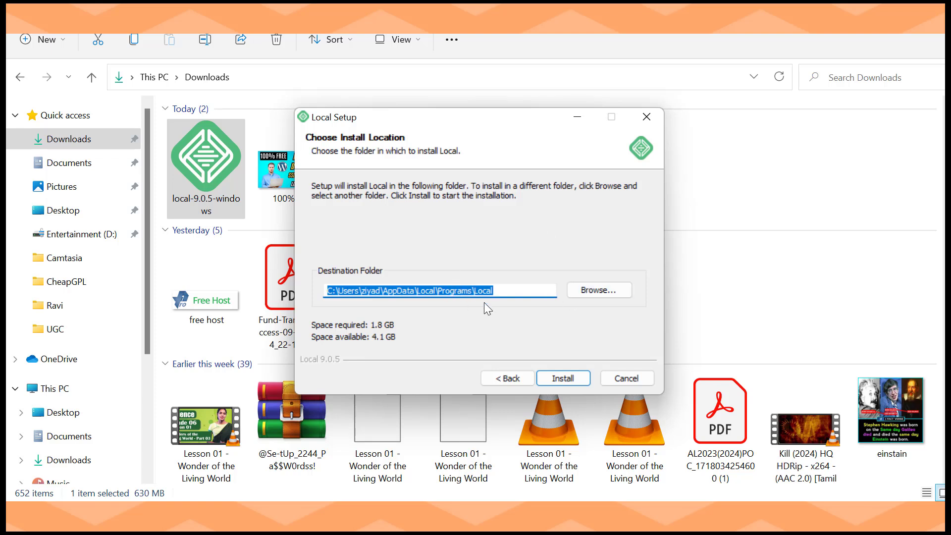
{"action": "left_click", "coordinate": [555, 379]}
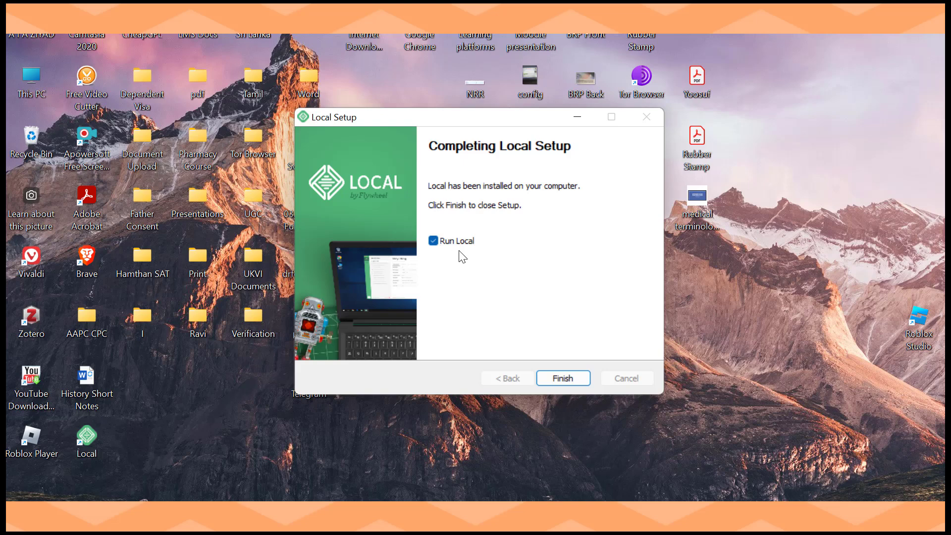
Step: Finish setup to launch Local, then tick and agree to the updated Terms of Service
{"action": "left_click", "coordinate": [563, 379]}
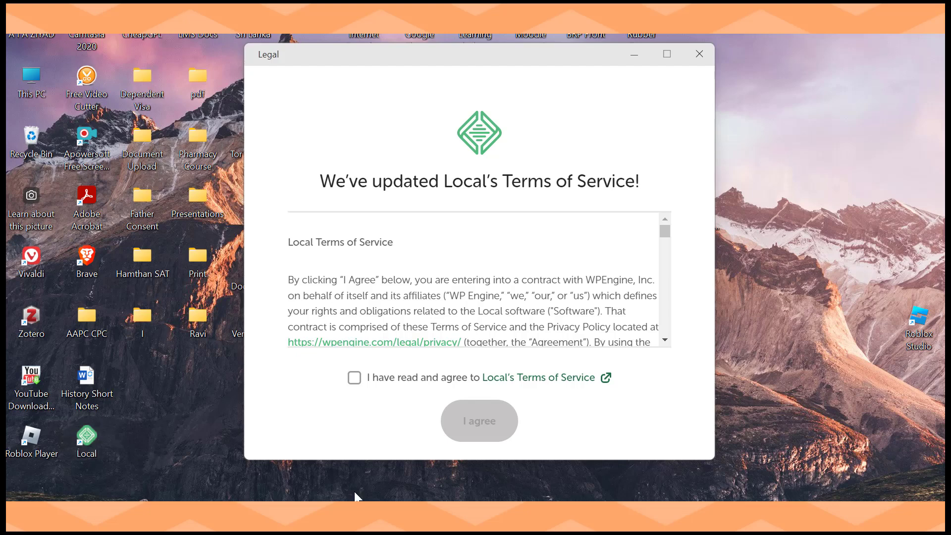
{"action": "left_click", "coordinate": [354, 378]}
{"action": "left_click", "coordinate": [479, 420]}
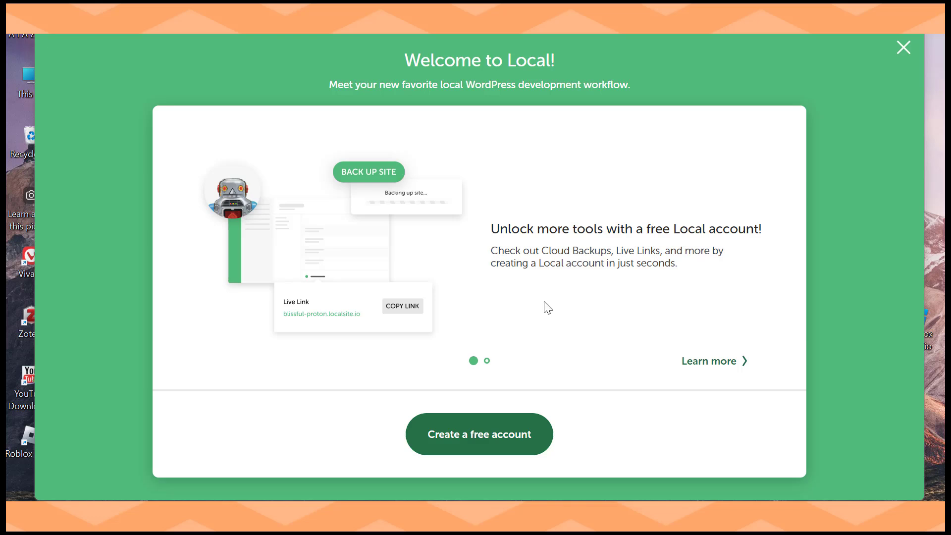
Step: Sign up for a free Local account with Google, then reopen the Local app from Chrome
{"action": "left_click", "coordinate": [469, 429]}
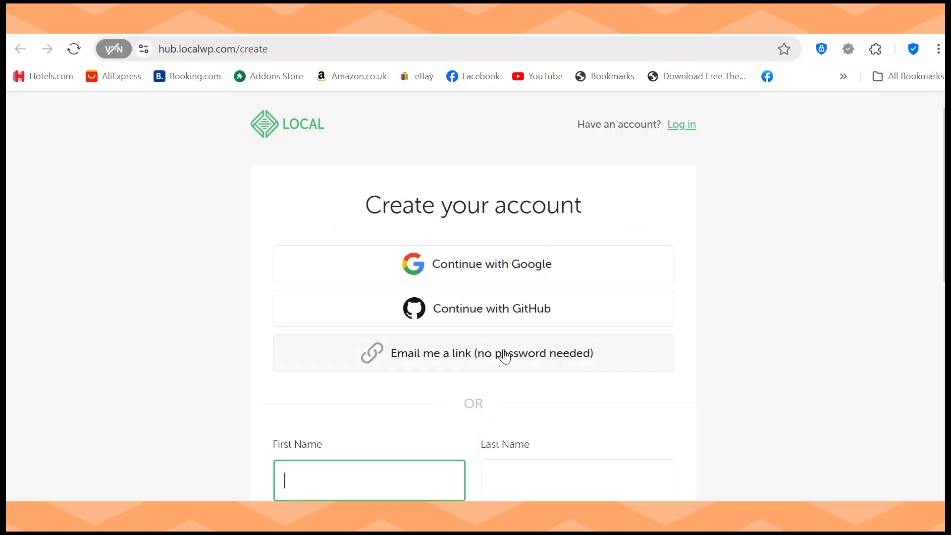
{"action": "left_click", "coordinate": [503, 268]}
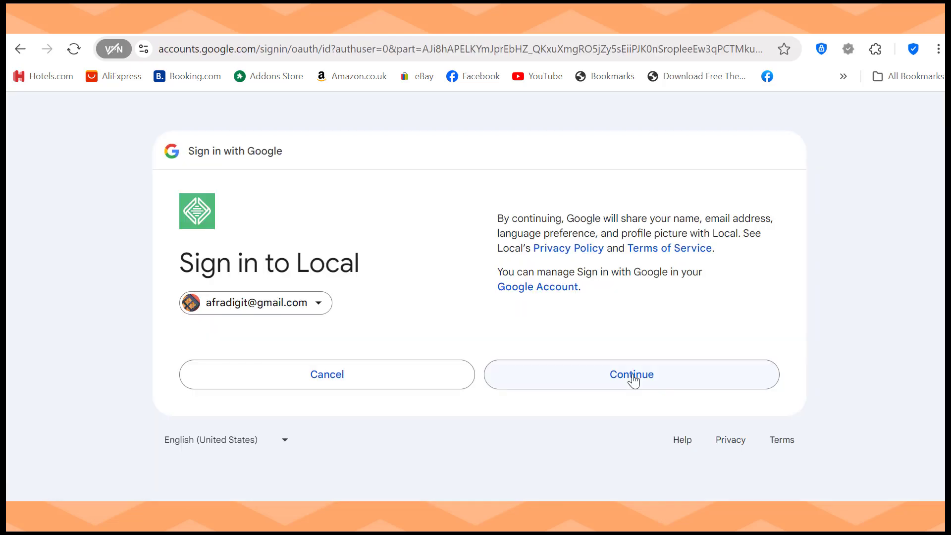
{"action": "left_click", "coordinate": [630, 379]}
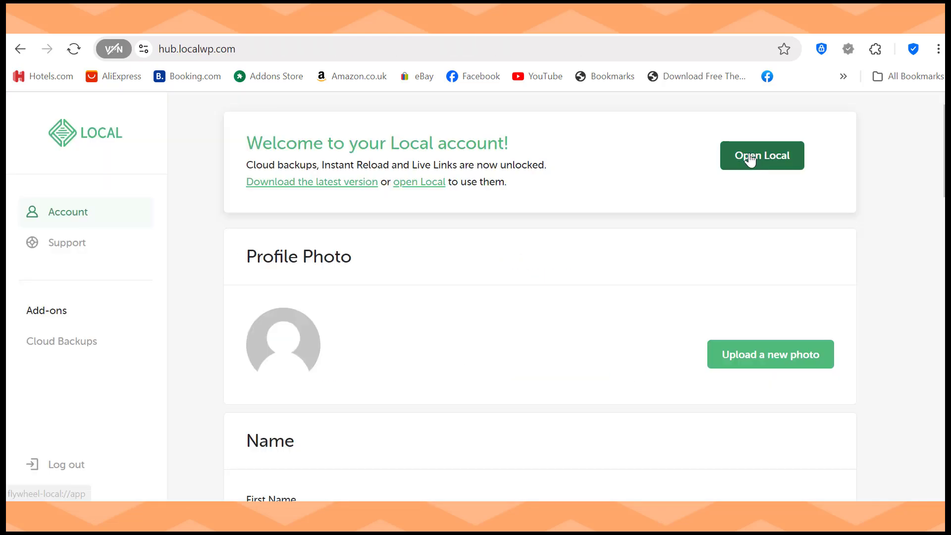
{"action": "left_click", "coordinate": [750, 159]}
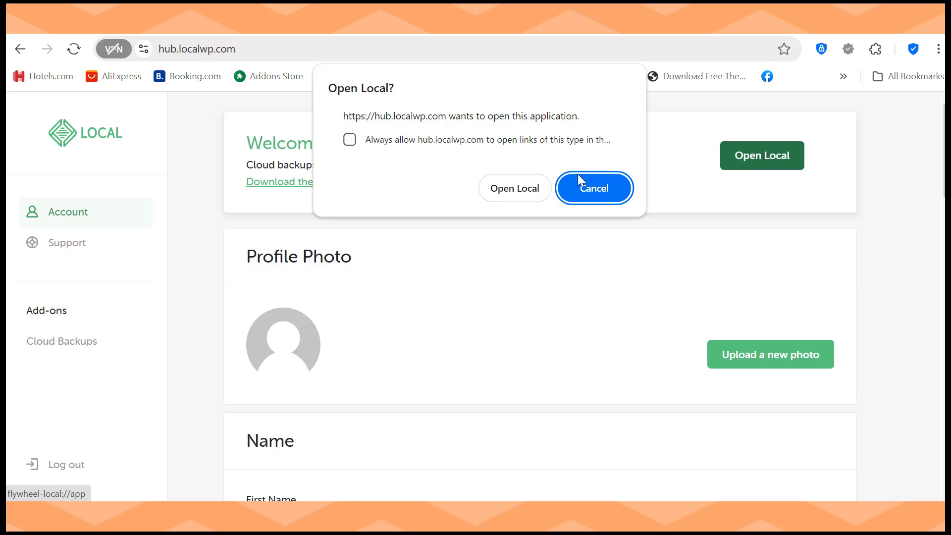
{"action": "left_click", "coordinate": [519, 190]}
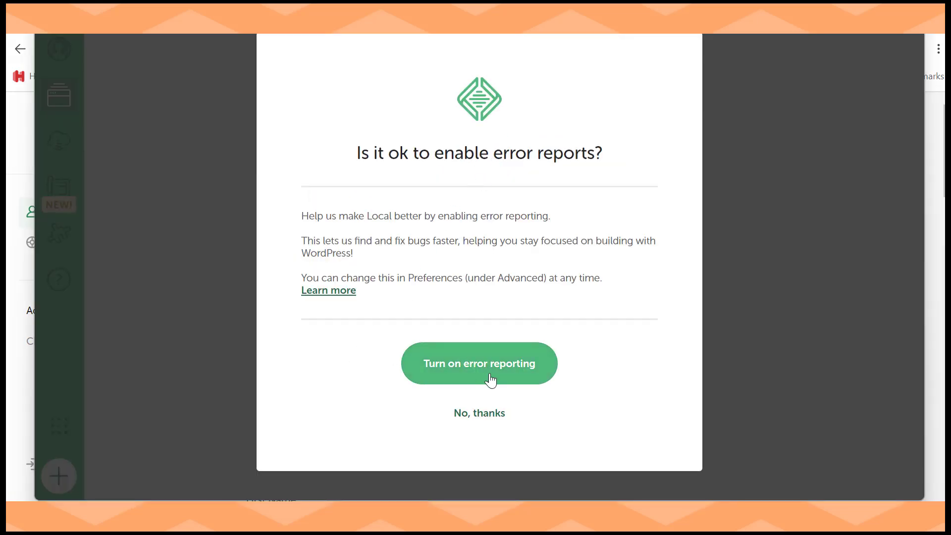
Step: Turn on both error and usage reporting, then choose '+ Create a new site'
{"action": "left_click", "coordinate": [452, 365]}
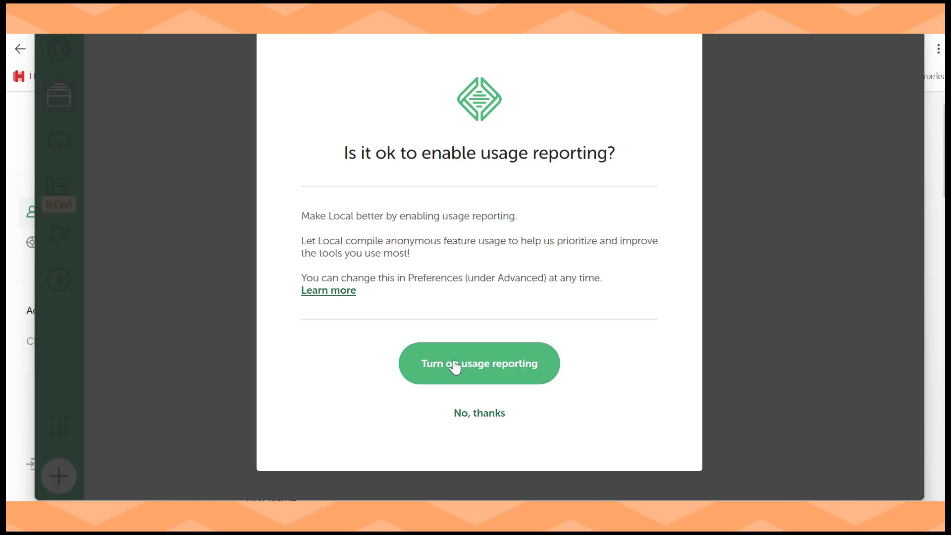
{"action": "left_click", "coordinate": [455, 366]}
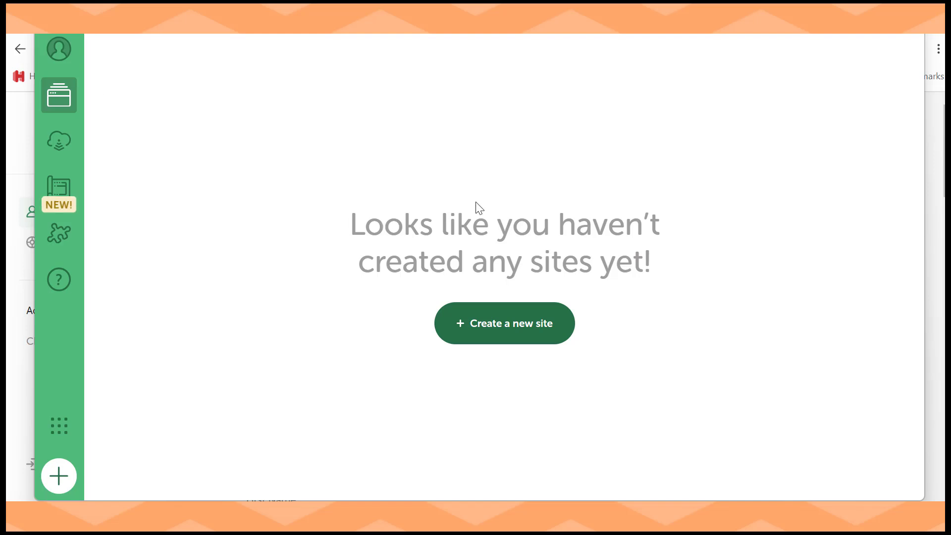
{"action": "left_click", "coordinate": [492, 324]}
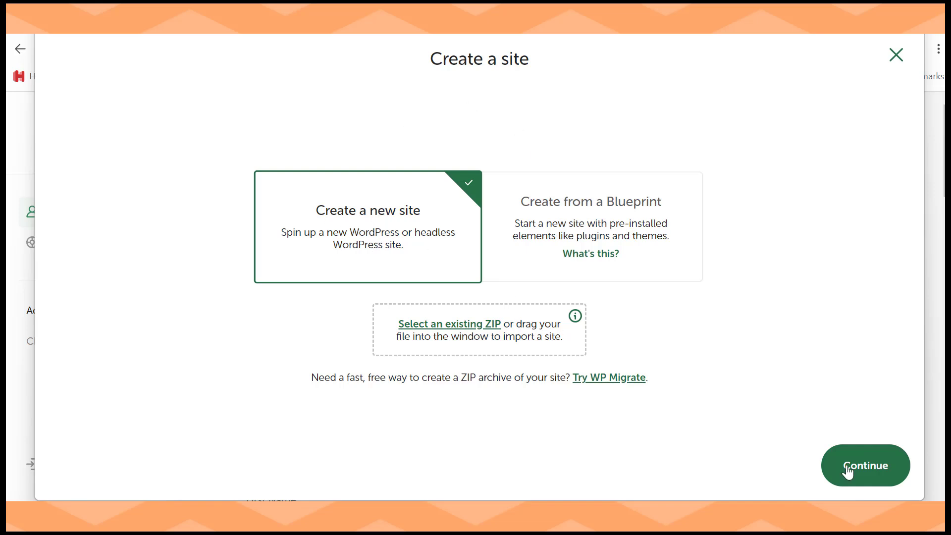
Step: Name the new site 'webaiaz', check its webaiaz.local domain, and continue to the environment step
{"action": "left_click", "coordinate": [866, 478]}
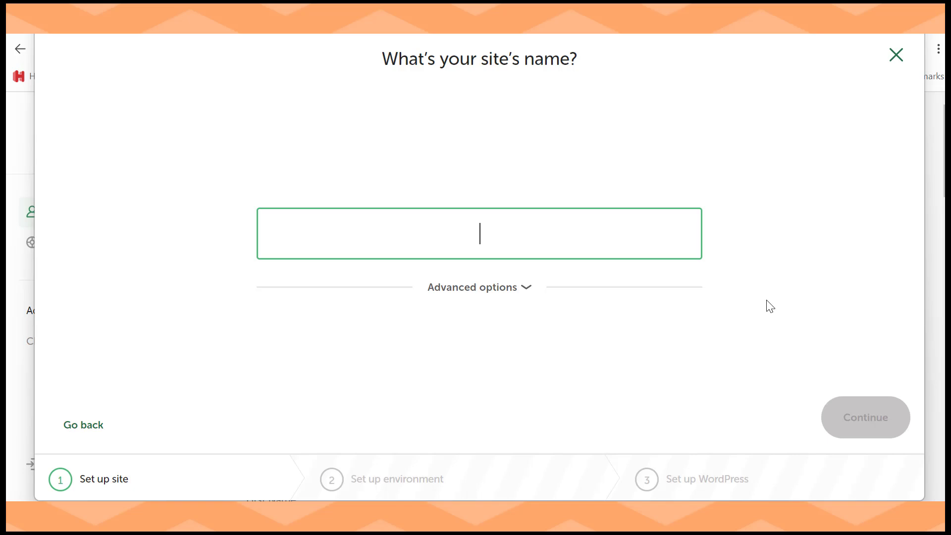
{"action": "type", "text": "we"}
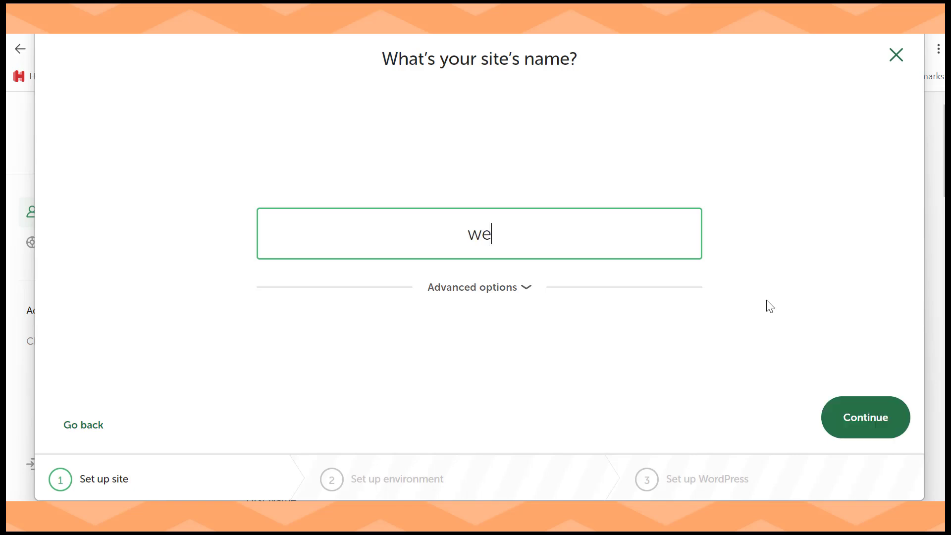
{"action": "type", "text": "baiaz"}
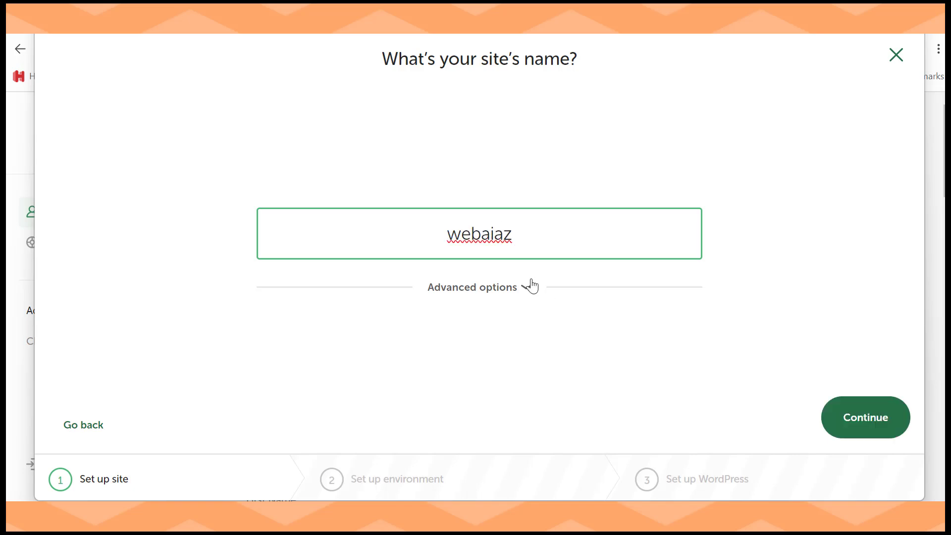
{"action": "left_click", "coordinate": [528, 285]}
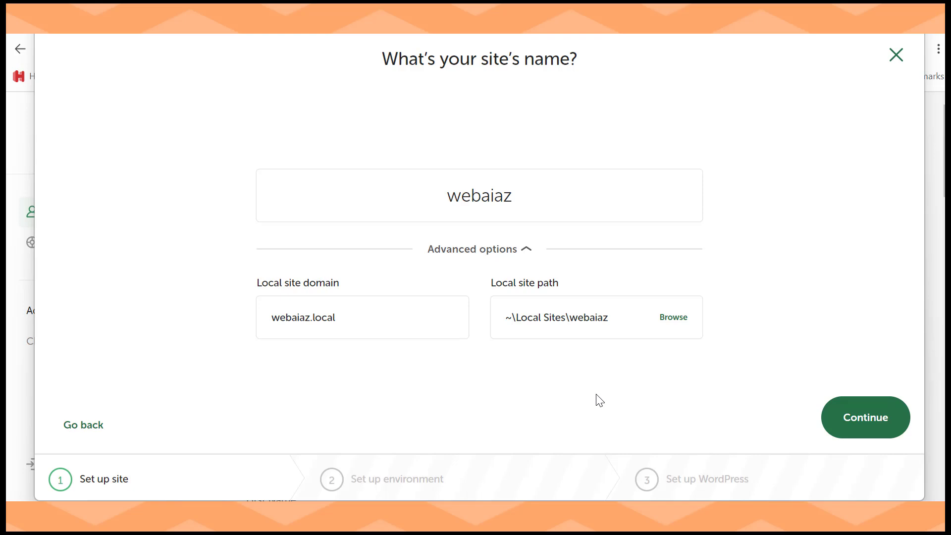
{"action": "left_click", "coordinate": [848, 424]}
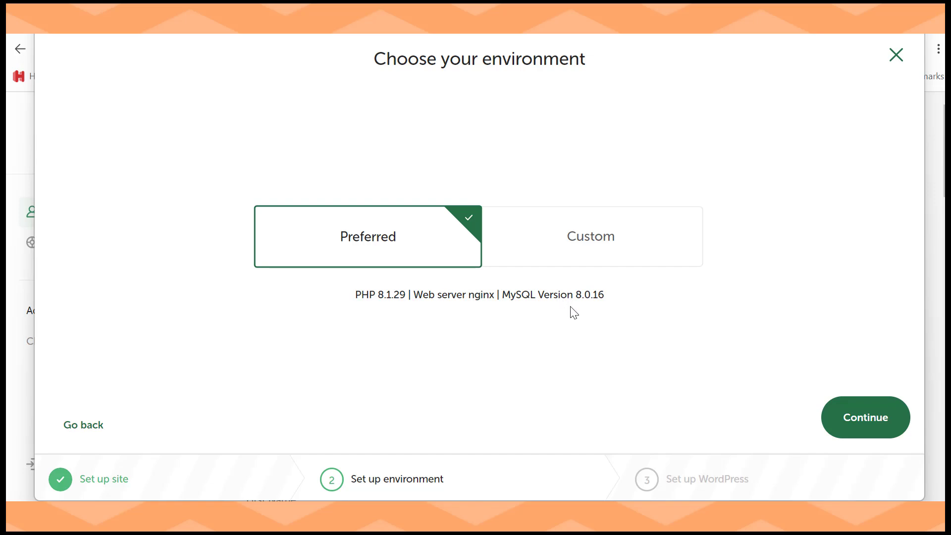
Step: Review the Custom PHP, web server and database options, then keep the Preferred environment and continue
{"action": "left_click", "coordinate": [592, 230]}
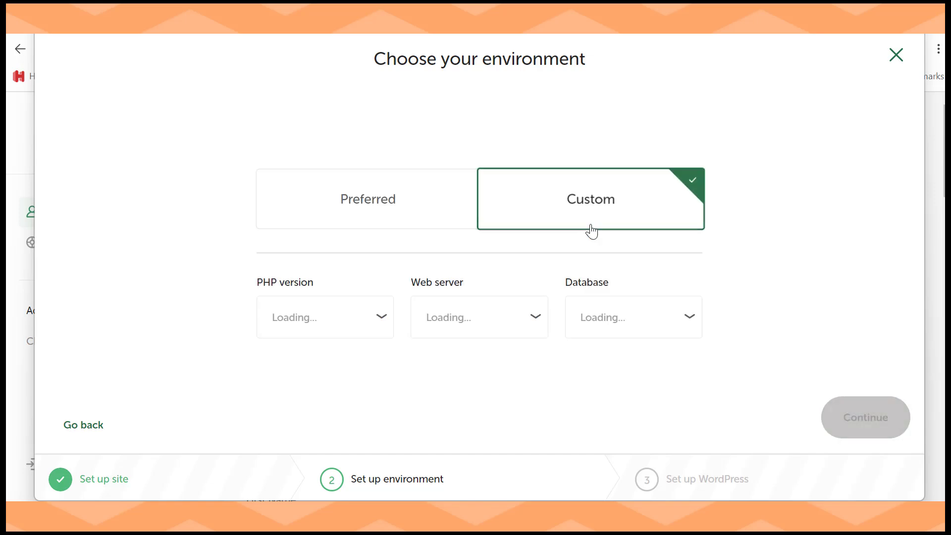
{"action": "left_click", "coordinate": [377, 327]}
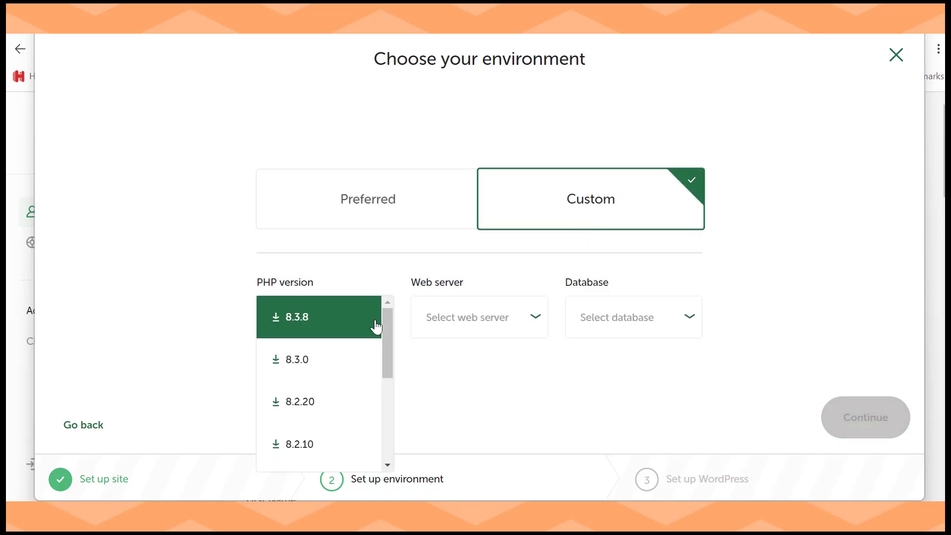
{"action": "left_click", "coordinate": [424, 380]}
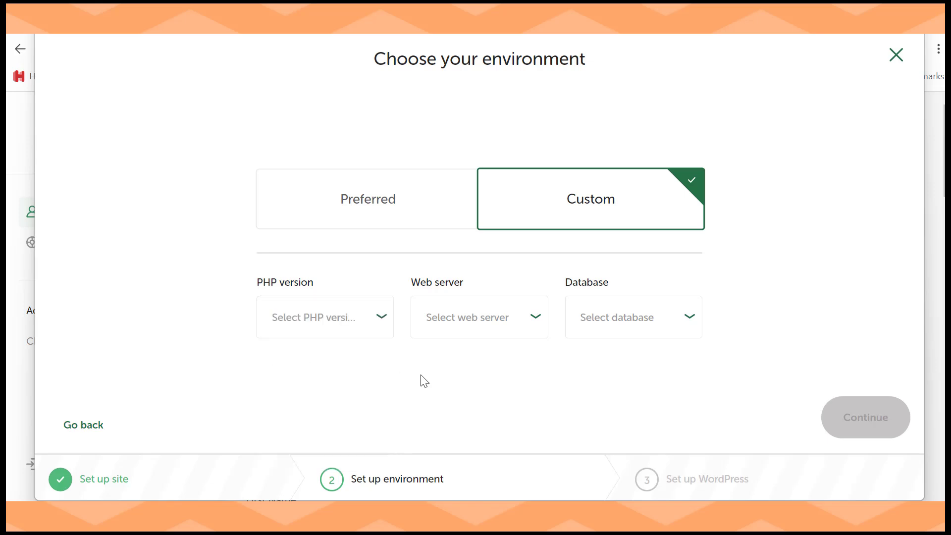
{"action": "left_click", "coordinate": [511, 310]}
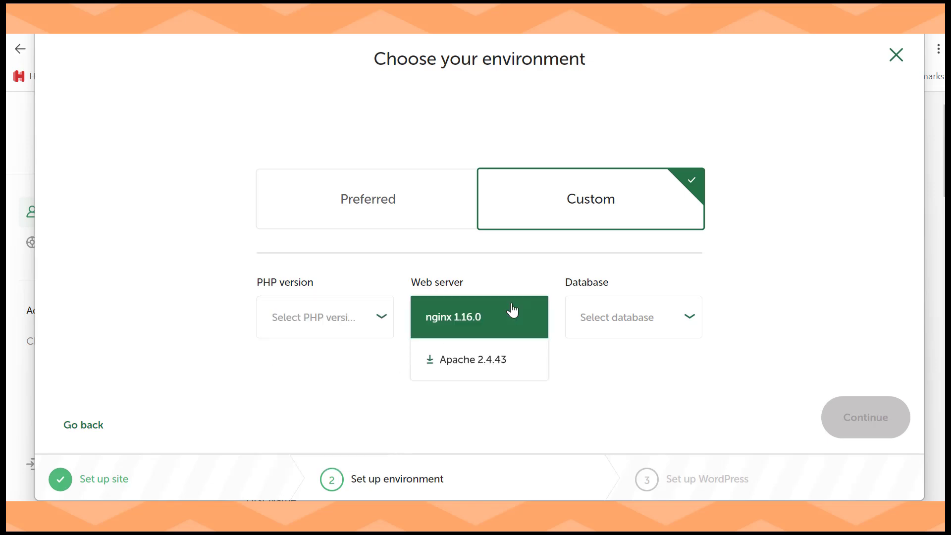
{"action": "left_click", "coordinate": [616, 372]}
{"action": "double_click", "coordinate": [688, 313]}
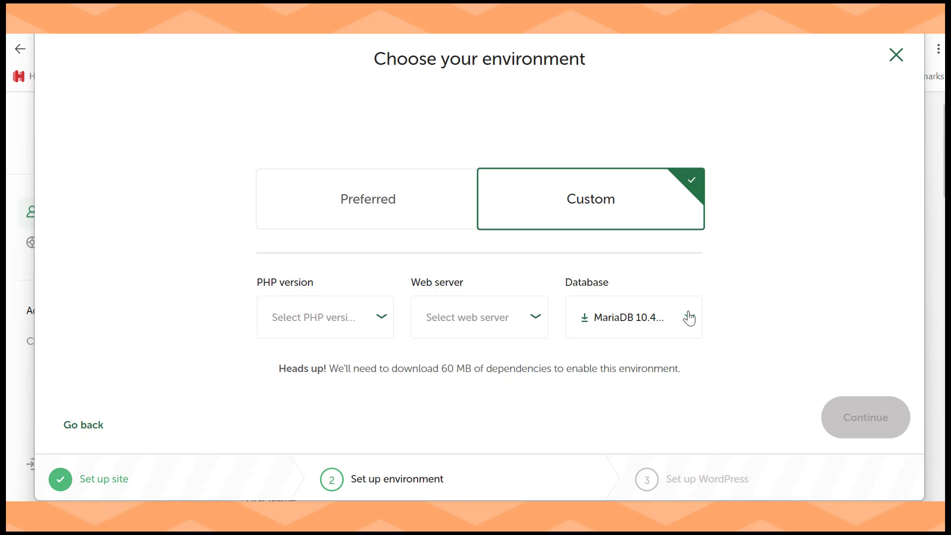
{"action": "left_click", "coordinate": [689, 317]}
{"action": "left_click", "coordinate": [688, 315]}
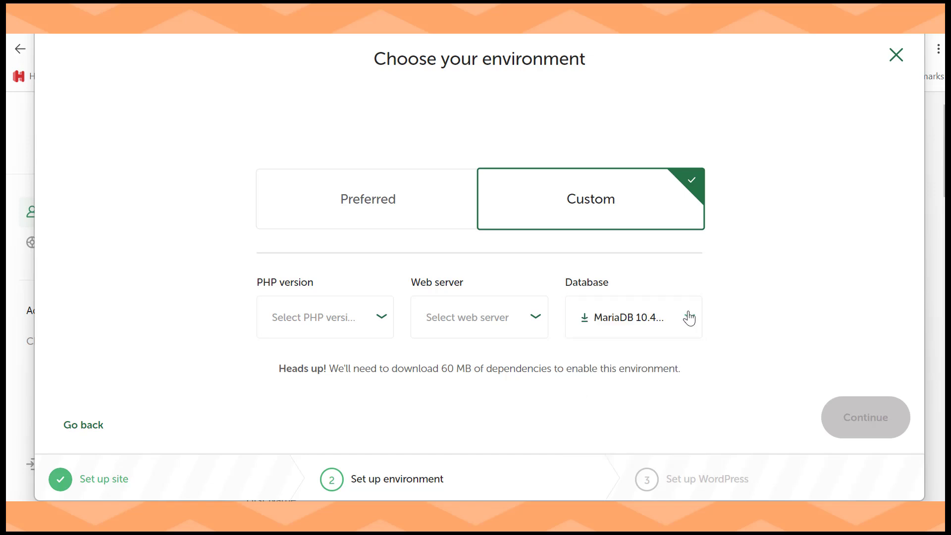
{"action": "left_click", "coordinate": [393, 188]}
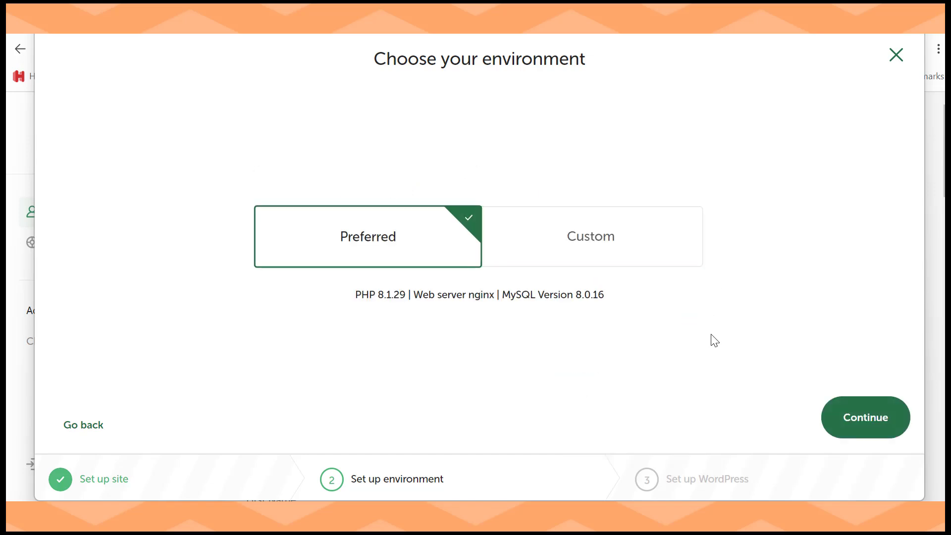
{"action": "left_click", "coordinate": [848, 418]}
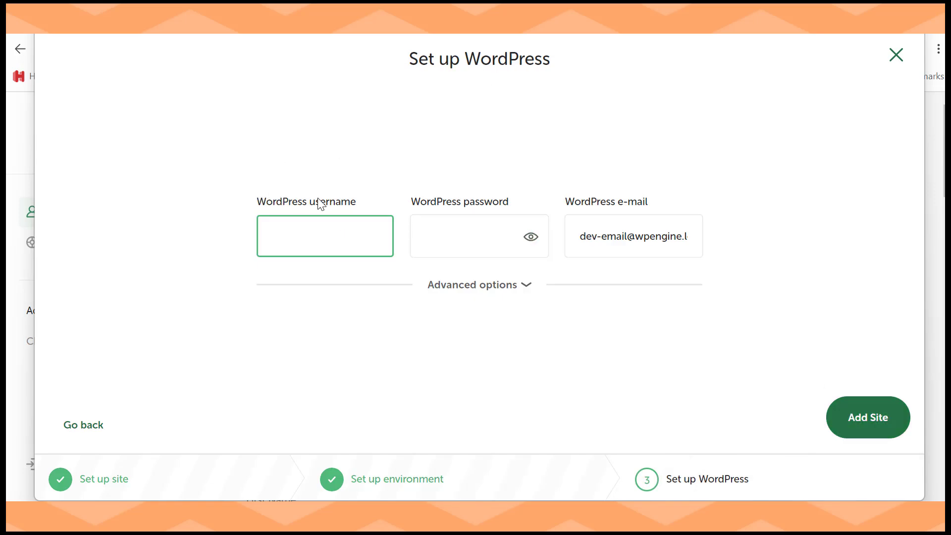
Step: Enter the WordPress admin username and password, and replace the default e-mail with the admin's address
{"action": "type", "text": "admin"}
{"action": "left_click", "coordinate": [433, 229]}
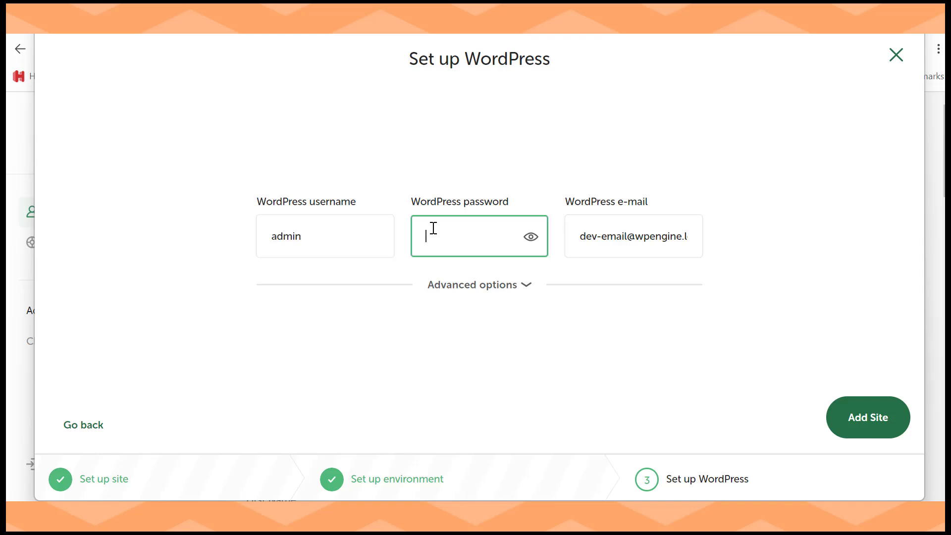
{"action": "type", "text": "•"}
{"action": "type", "text": "•••••••••"}
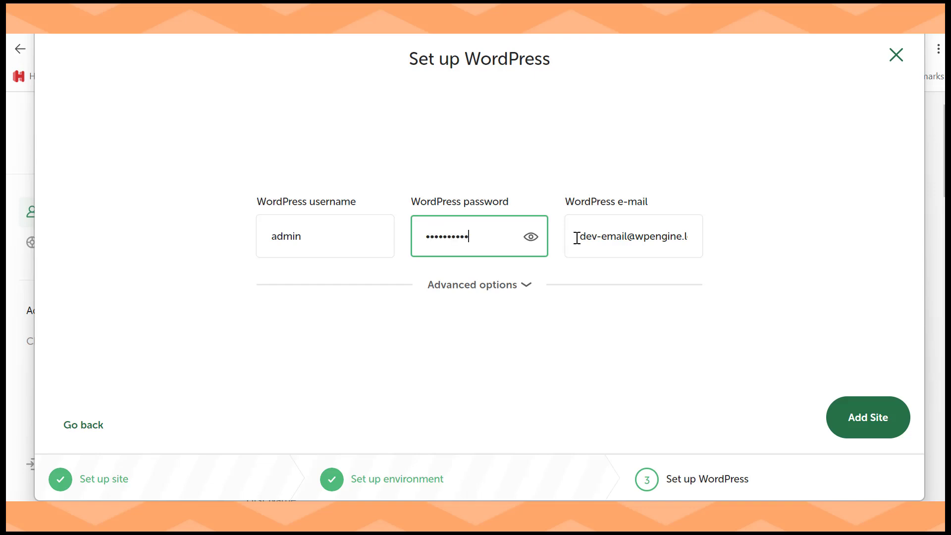
{"action": "left_click_drag", "start_coordinate": [576, 238], "coordinate": [712, 245]}
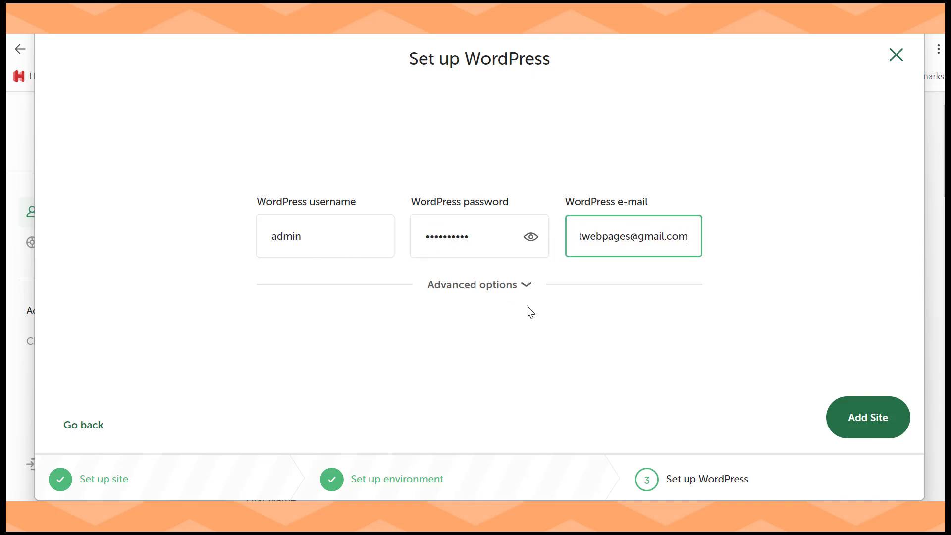
Step: Keep Multisite set to No under Advanced options and add the webaiaz site
{"action": "left_click", "coordinate": [524, 285]}
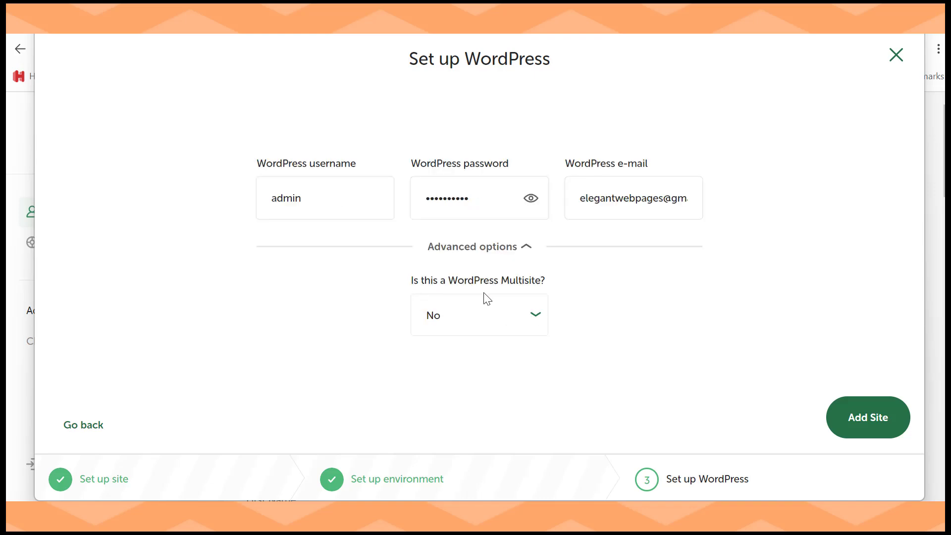
{"action": "left_click", "coordinate": [530, 317]}
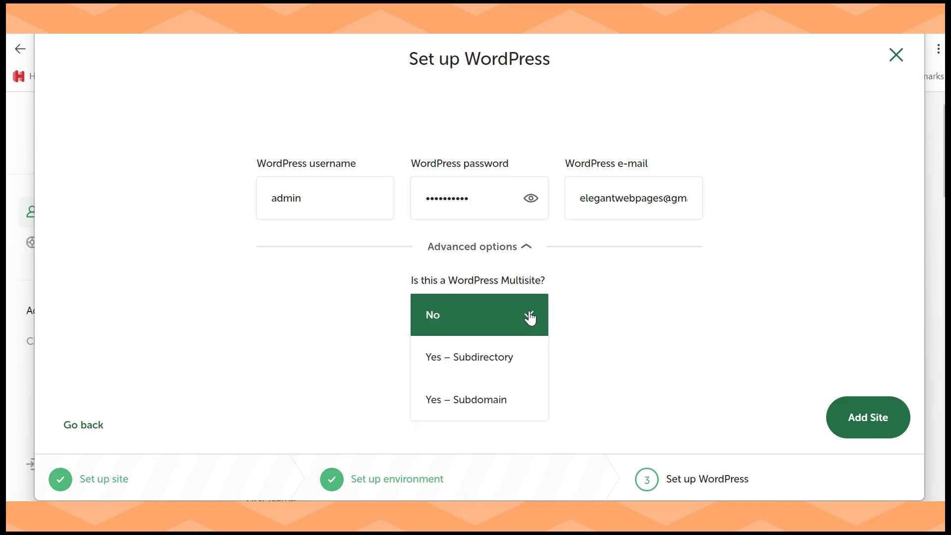
{"action": "left_click", "coordinate": [583, 336]}
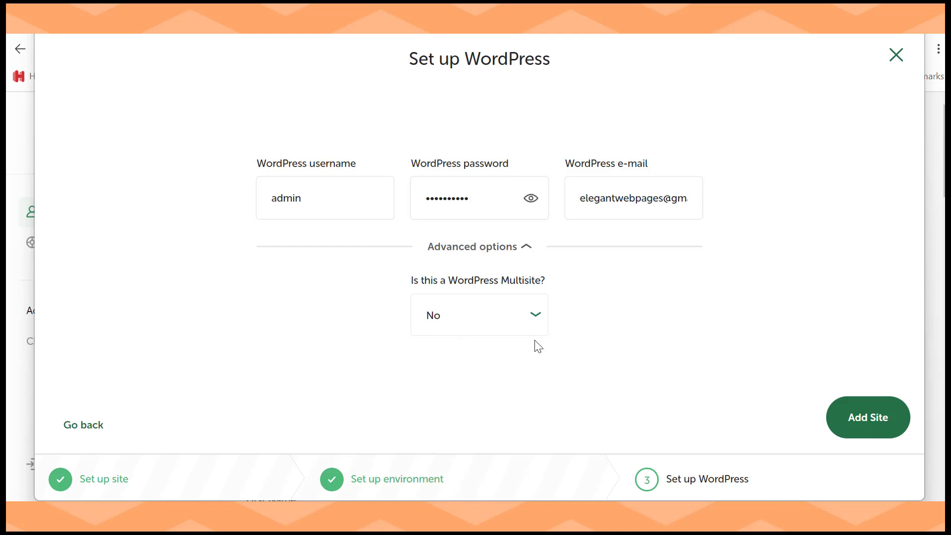
{"action": "left_click", "coordinate": [853, 418]}
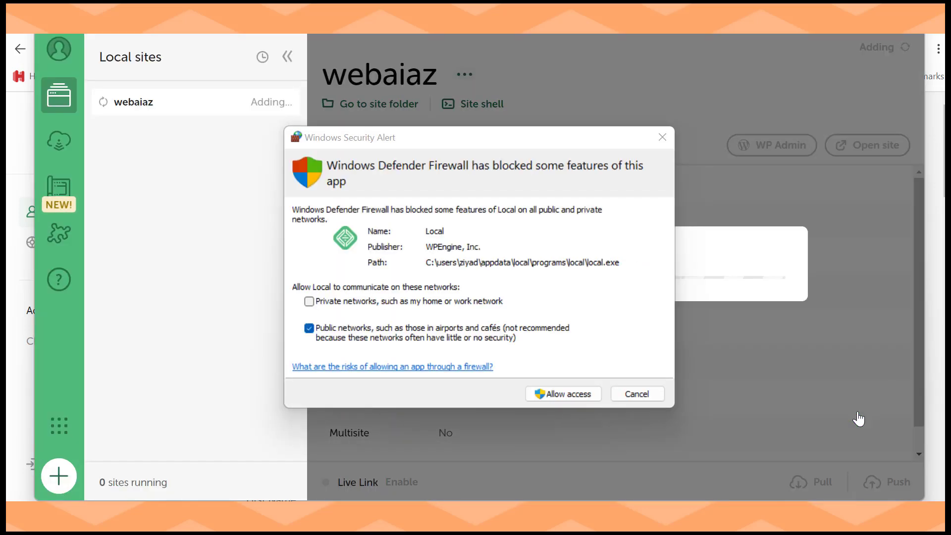
Step: Allow Local through Windows Firewall, then log in to the webaiaz WP Admin in Chrome
{"action": "left_click", "coordinate": [570, 391]}
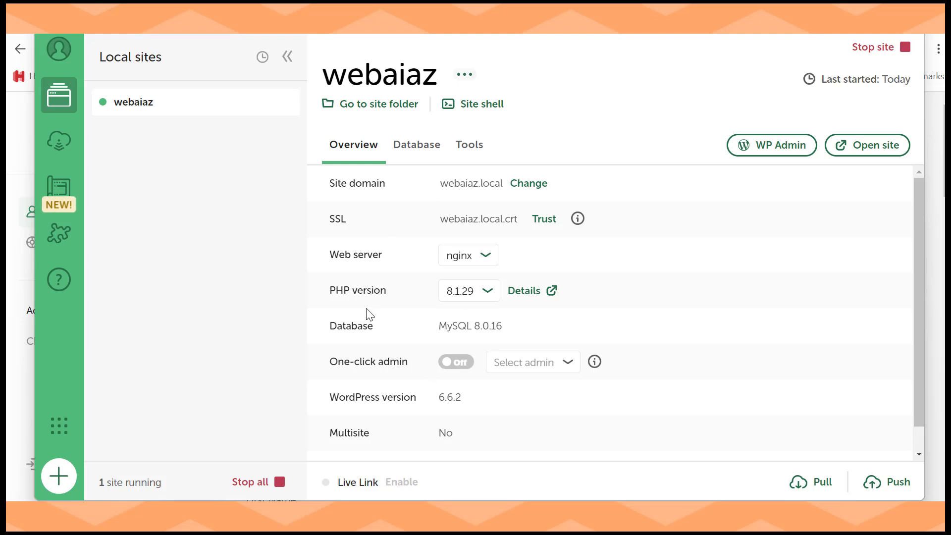
{"action": "left_click", "coordinate": [765, 149]}
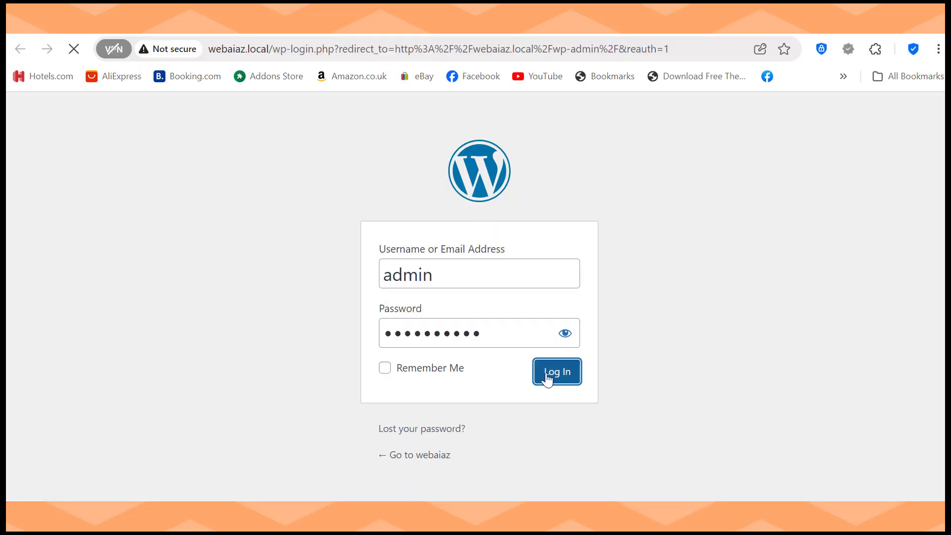
{"action": "left_click", "coordinate": [550, 377]}
Step: Save the admin password in Chrome, dismiss the key-icon tip, and return to the Dashboard top
{"action": "left_click", "coordinate": [705, 279]}
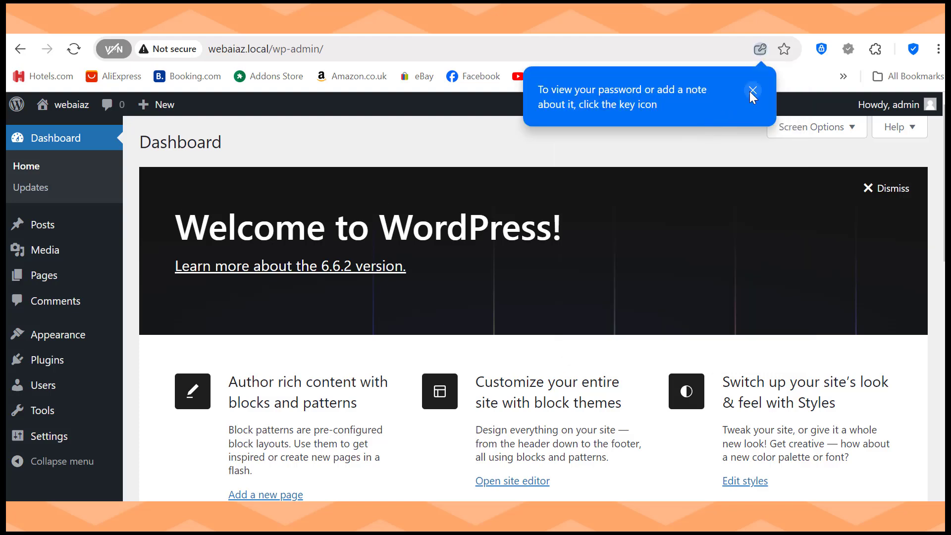
{"action": "left_click_drag", "start_coordinate": [331, 46], "coordinate": [208, 47]}
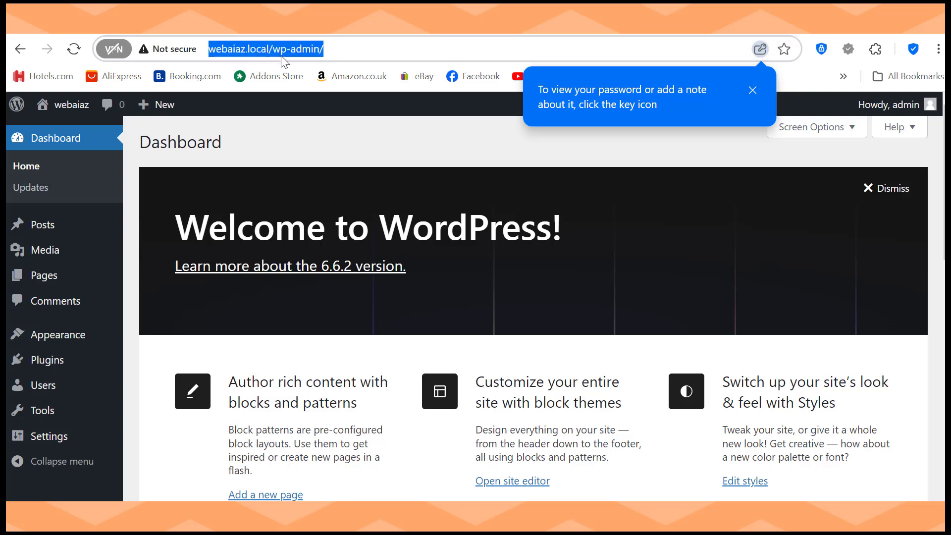
{"action": "left_click", "coordinate": [752, 90]}
{"action": "scroll", "coordinate": [534, 297], "scroll_direction": "down", "scroll_amount": 1}
{"action": "scroll", "coordinate": [533, 310], "scroll_direction": "down", "scroll_amount": 4}
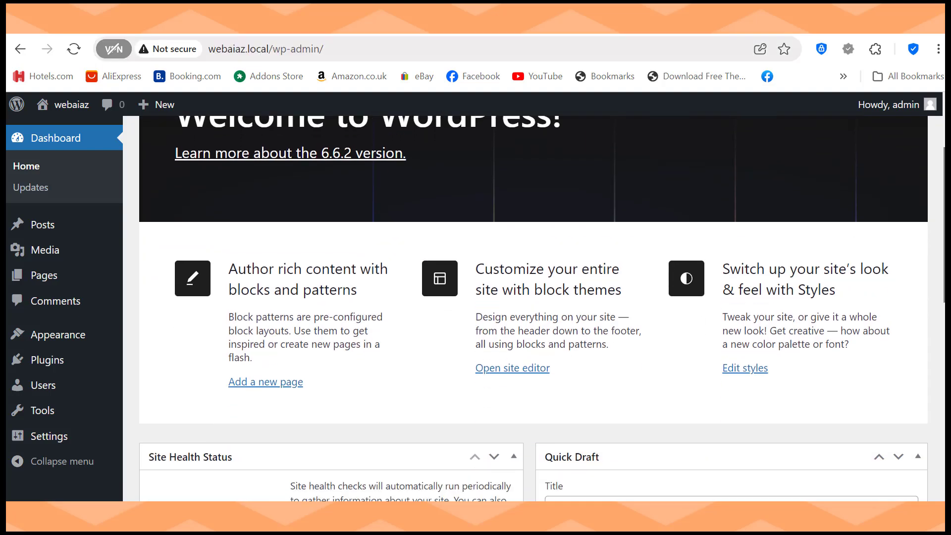
{"action": "scroll", "coordinate": [534, 309], "scroll_direction": "up", "scroll_amount": 3}
{"action": "scroll", "coordinate": [429, 166], "scroll_direction": "up", "scroll_amount": 2}
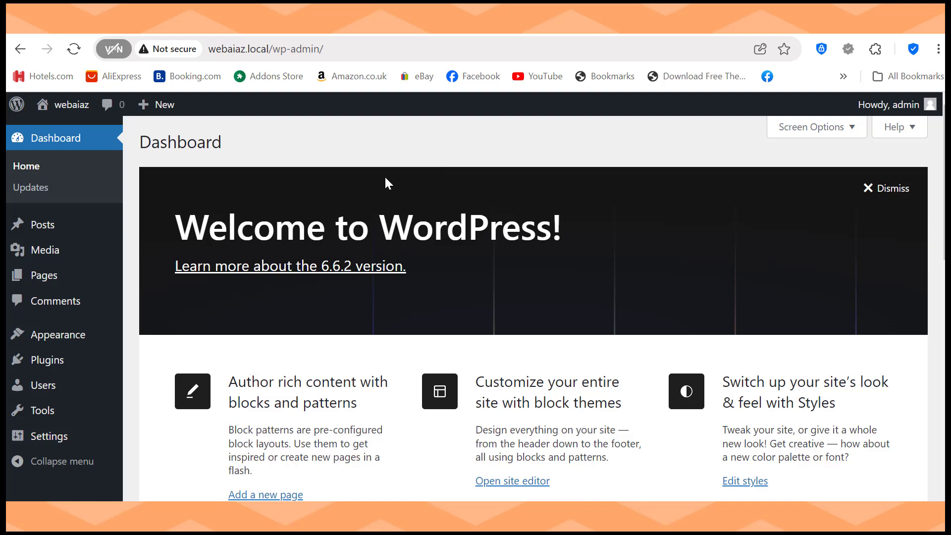
Step: Search the theme directory for 'royal elementor kit' and install the Royal Elementor Kit theme
{"action": "mouse_move", "coordinate": [34, 340]}
{"action": "left_click", "coordinate": [144, 336]}
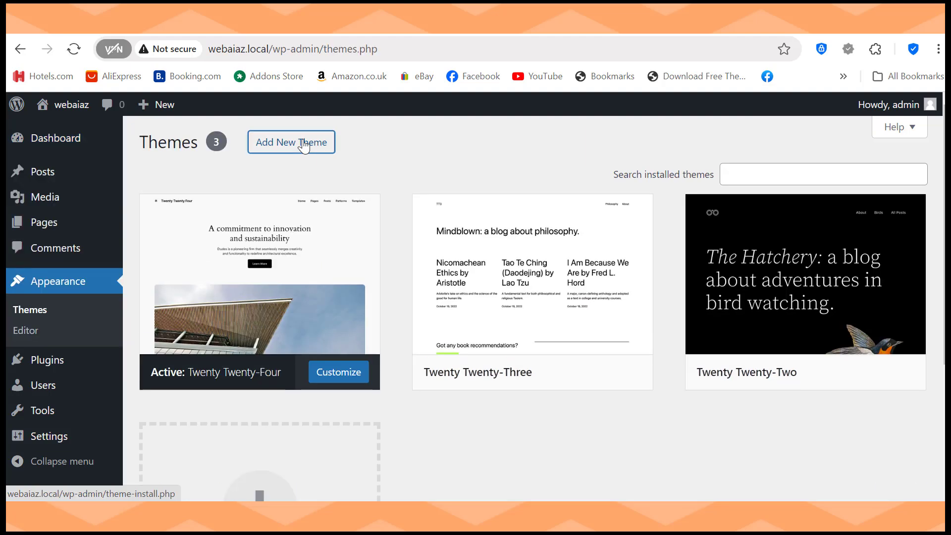
{"action": "left_click", "coordinate": [305, 143]}
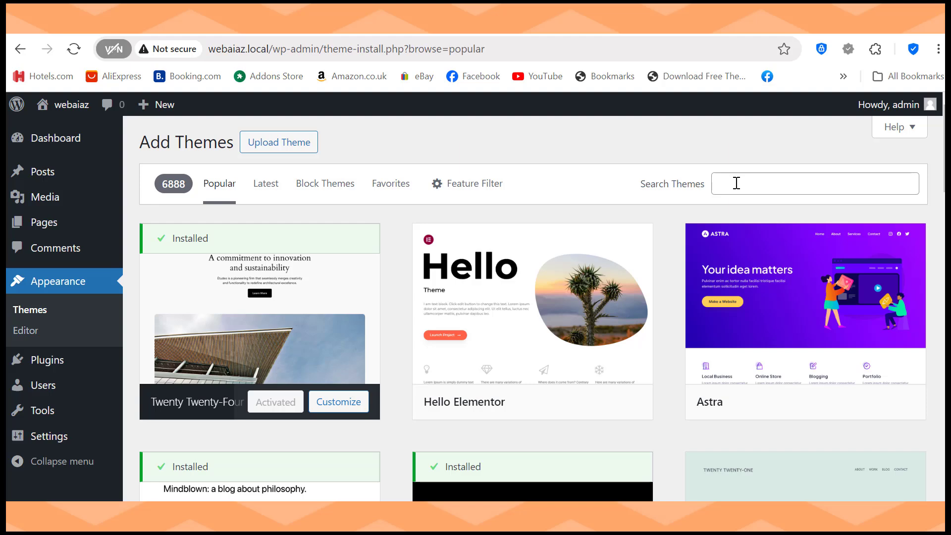
{"action": "left_click", "coordinate": [737, 183]}
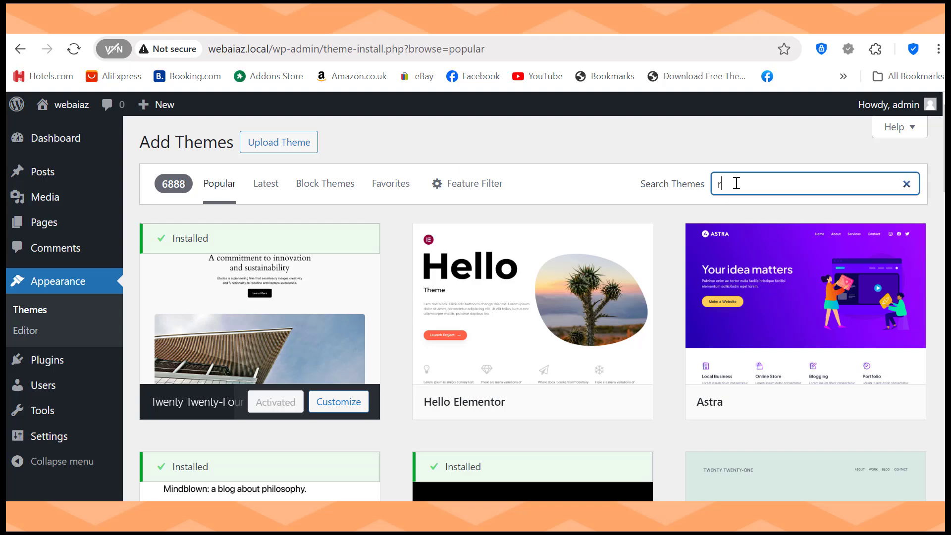
{"action": "type", "text": "royal elementor kit"}
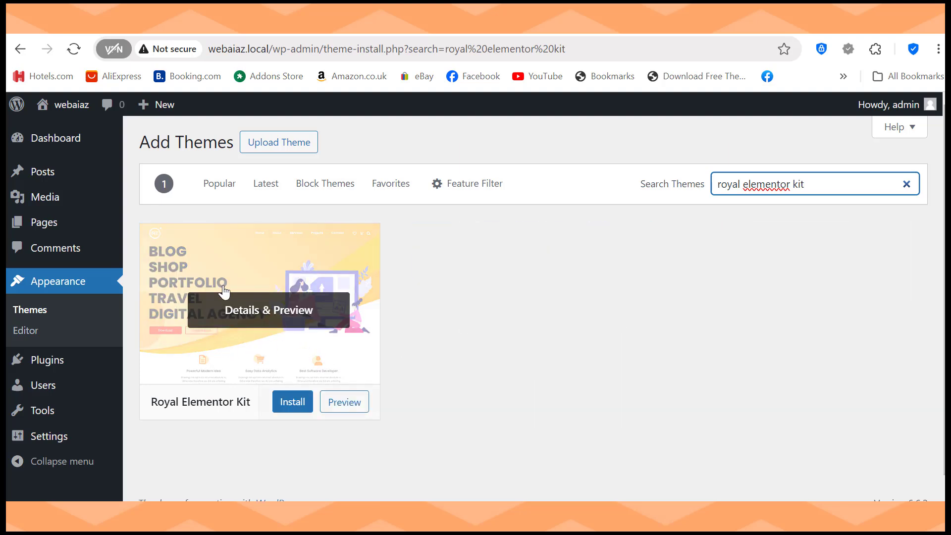
{"action": "left_click", "coordinate": [283, 402]}
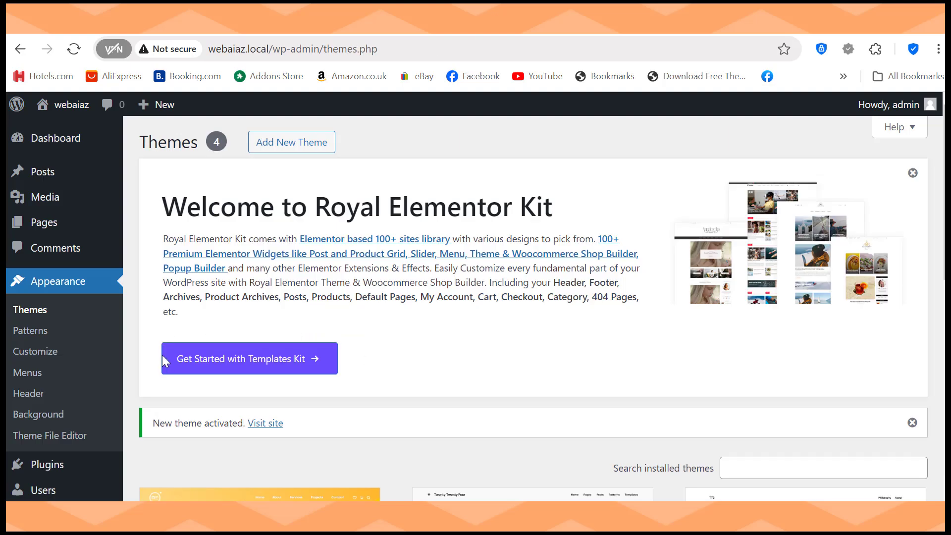
Step: Set up the Royal Addons templates kit library, accepting the opt-in, and filter it to free kits
{"action": "left_click", "coordinate": [242, 359]}
{"action": "left_click", "coordinate": [230, 352]}
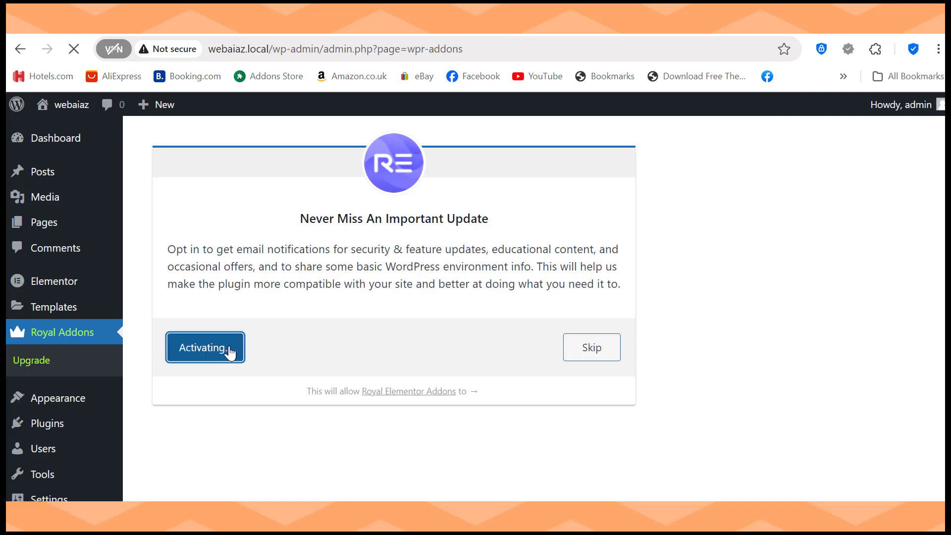
{"action": "scroll", "coordinate": [532, 307], "scroll_direction": "down", "scroll_amount": 2}
{"action": "scroll", "coordinate": [532, 337], "scroll_direction": "down", "scroll_amount": 3}
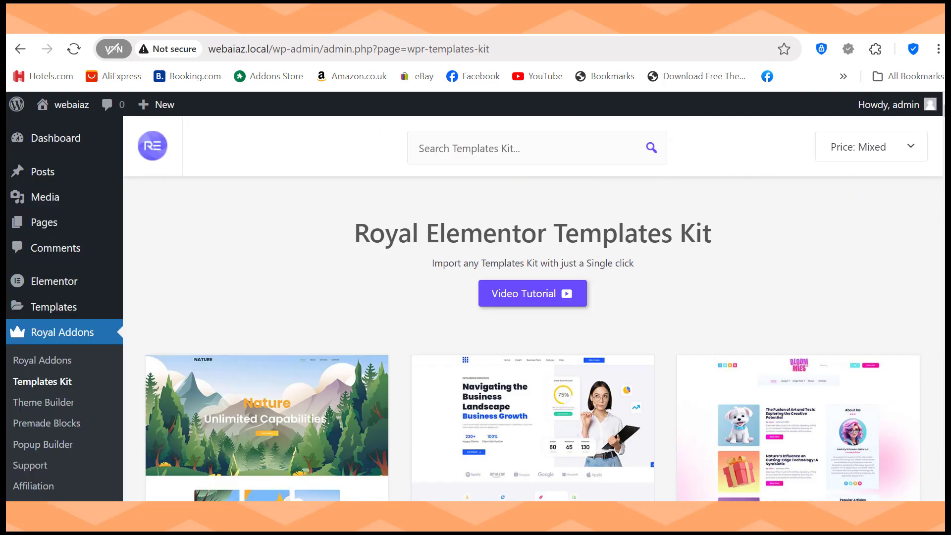
{"action": "left_click", "coordinate": [877, 148]}
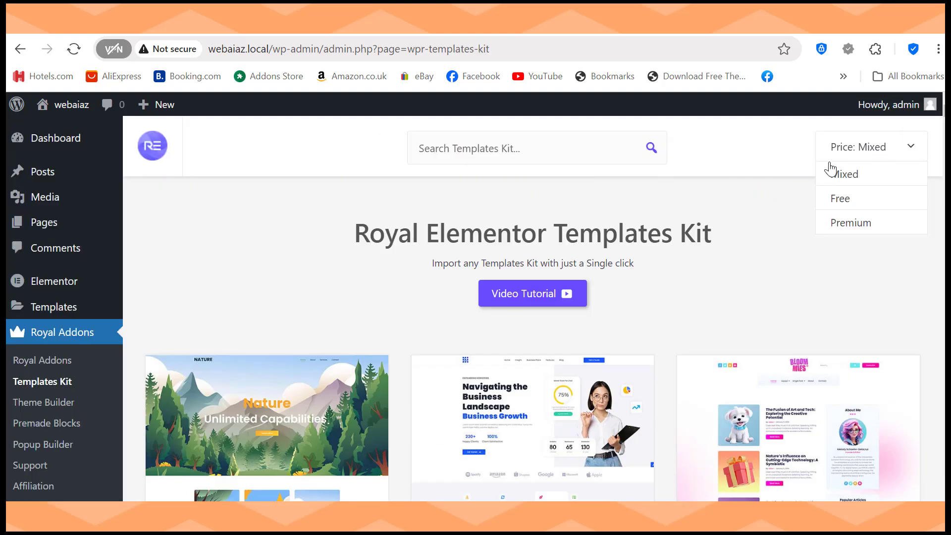
{"action": "left_click", "coordinate": [842, 202]}
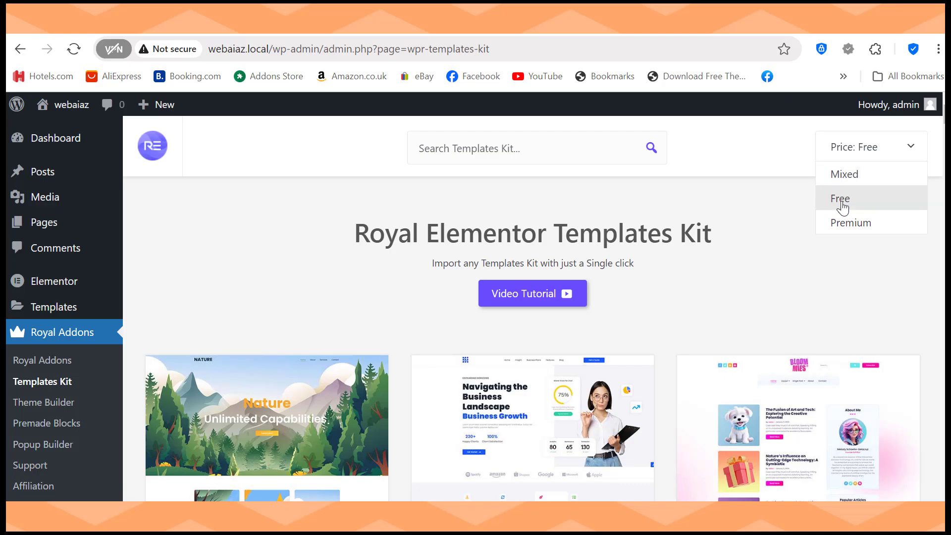
{"action": "scroll", "coordinate": [842, 205], "scroll_direction": "down", "scroll_amount": 10}
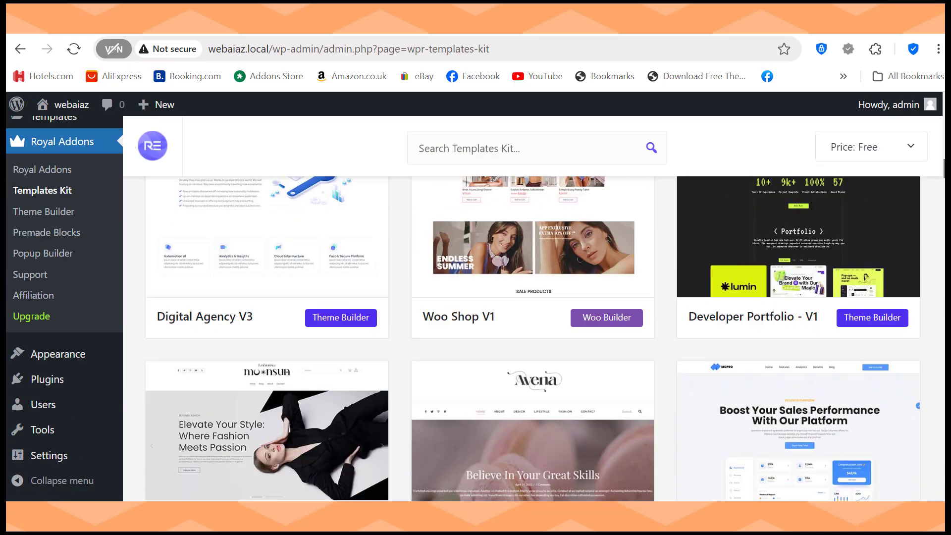
{"action": "scroll", "coordinate": [532, 339], "scroll_direction": "down", "scroll_amount": 10}
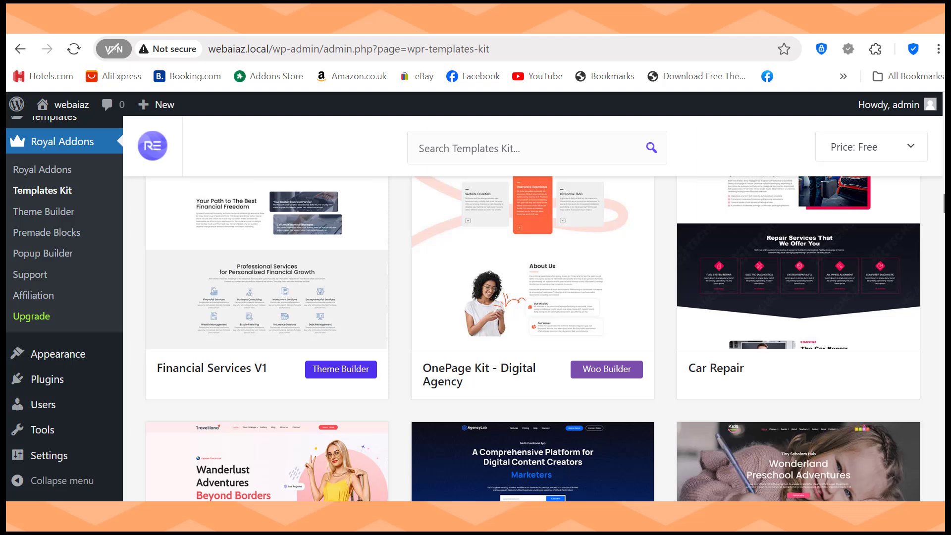
{"action": "scroll", "coordinate": [533, 297], "scroll_direction": "down", "scroll_amount": 3}
{"action": "scroll", "coordinate": [533, 298], "scroll_direction": "up", "scroll_amount": 4}
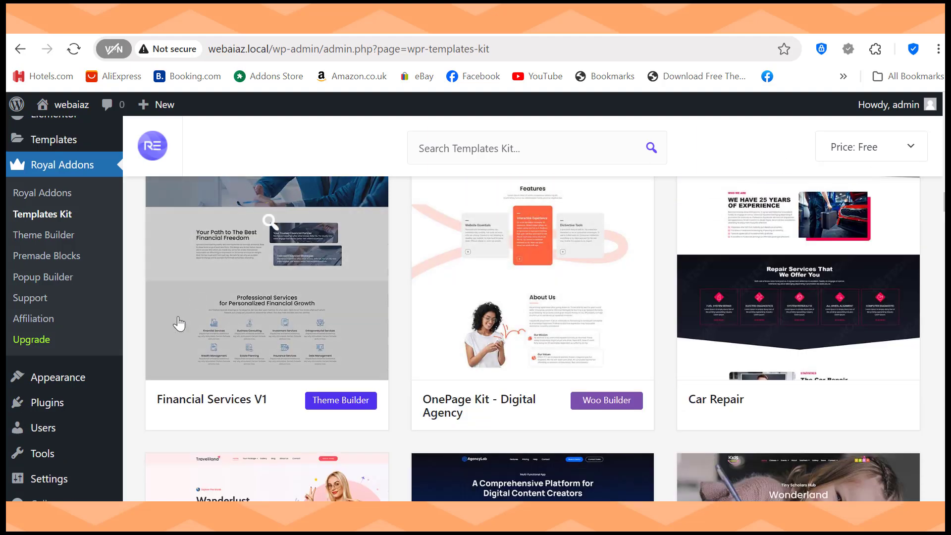
{"action": "scroll", "coordinate": [327, 395], "scroll_direction": "up", "scroll_amount": 1}
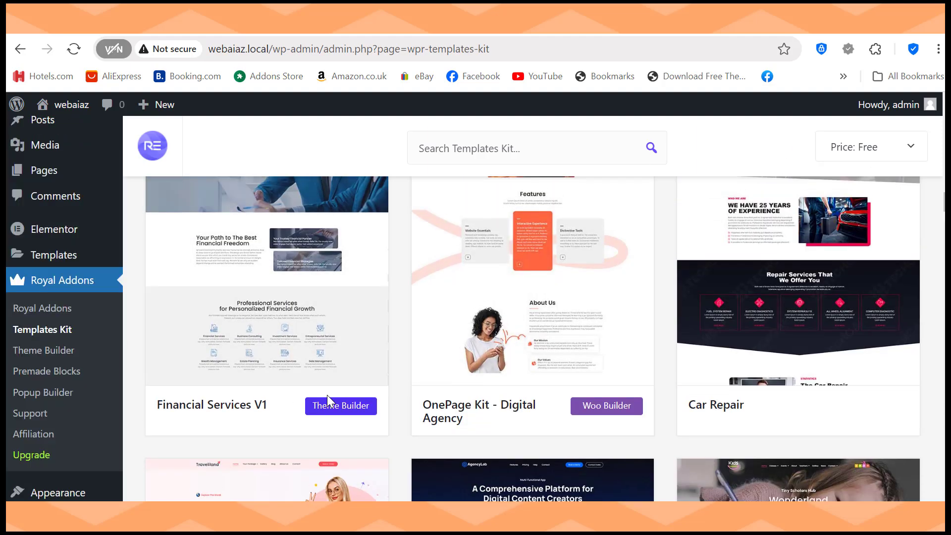
Step: Open the Financial Services V1 kit and import the whole templates kit, confirming the prompt
{"action": "left_click", "coordinate": [303, 290]}
{"action": "scroll", "coordinate": [303, 289], "scroll_direction": "down", "scroll_amount": 5}
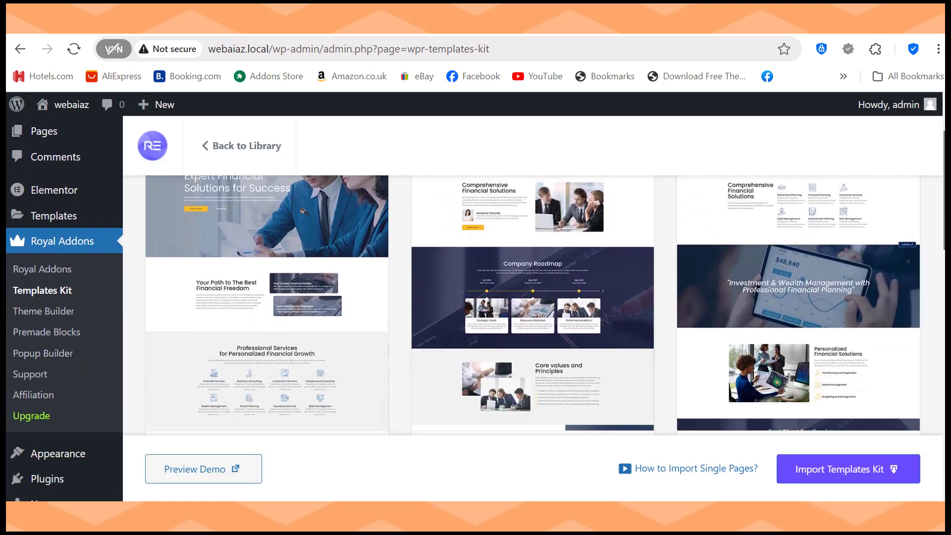
{"action": "scroll", "coordinate": [533, 305], "scroll_direction": "down", "scroll_amount": 10}
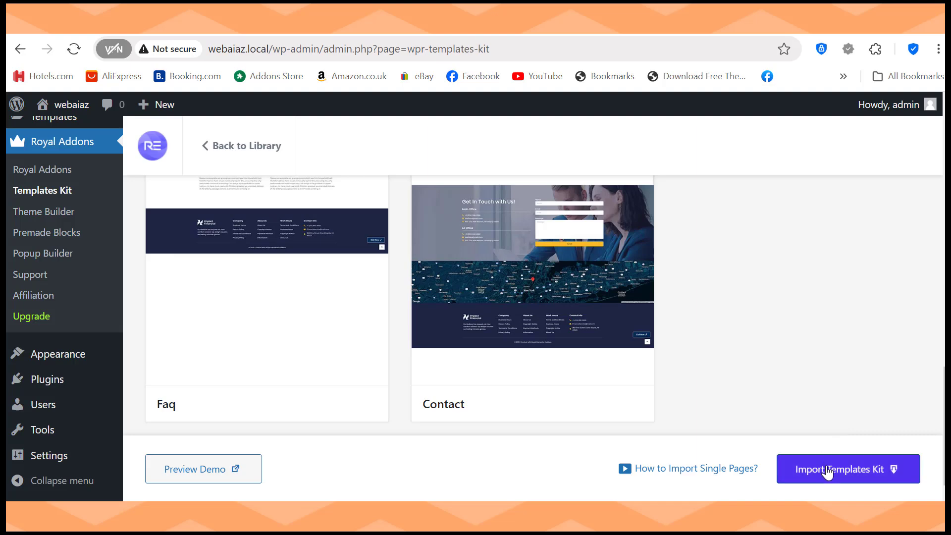
{"action": "left_click", "coordinate": [831, 475]}
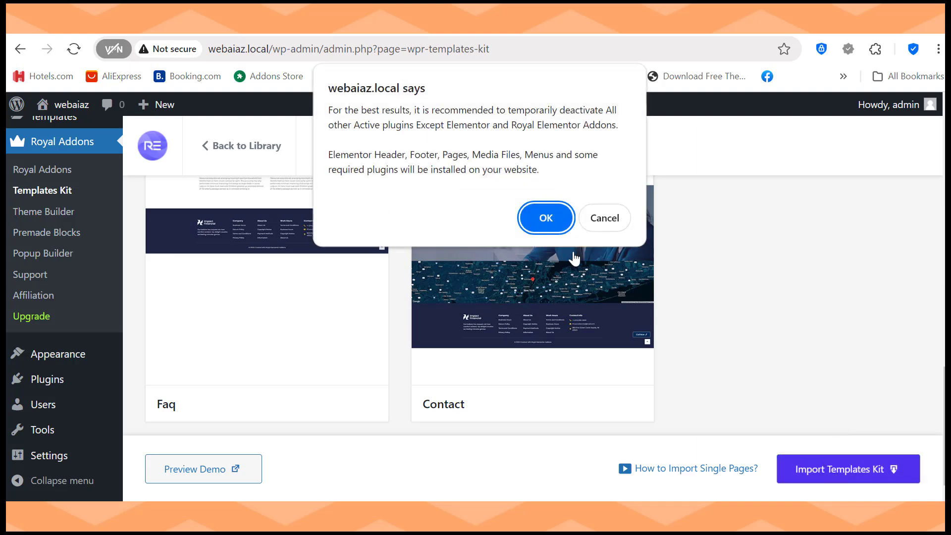
{"action": "left_click", "coordinate": [549, 219]}
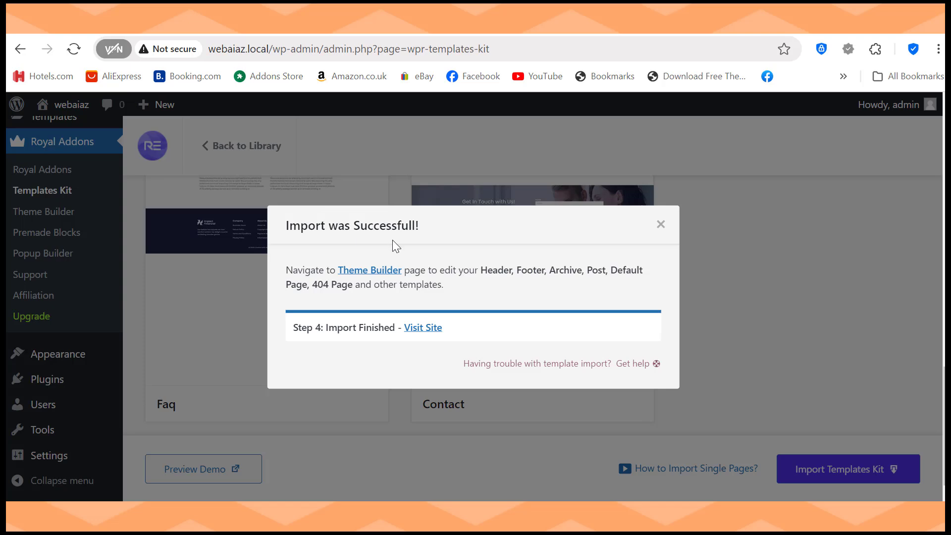
Step: Visit the webaiaz.local front end and scroll through the Impact Financial homepage
{"action": "left_click", "coordinate": [417, 328]}
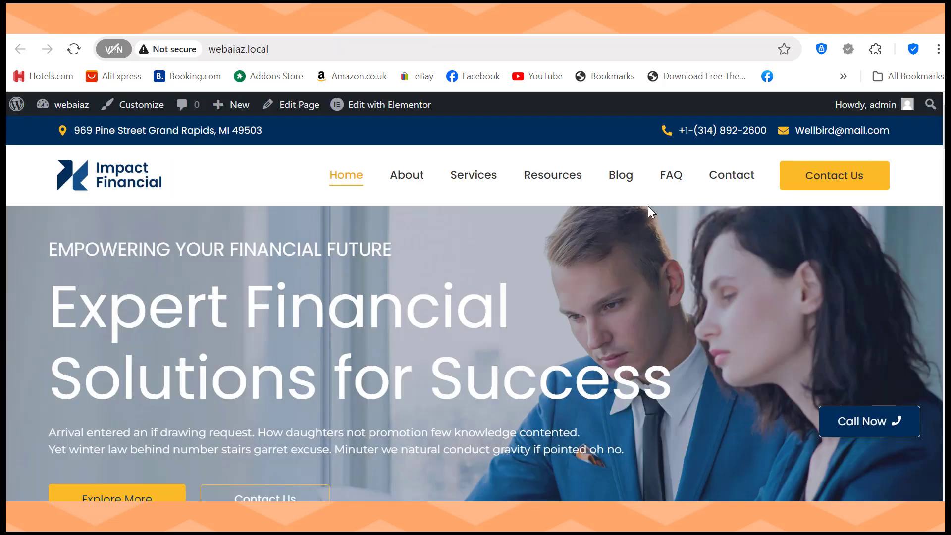
{"action": "scroll", "coordinate": [582, 182], "scroll_direction": "down", "scroll_amount": 10}
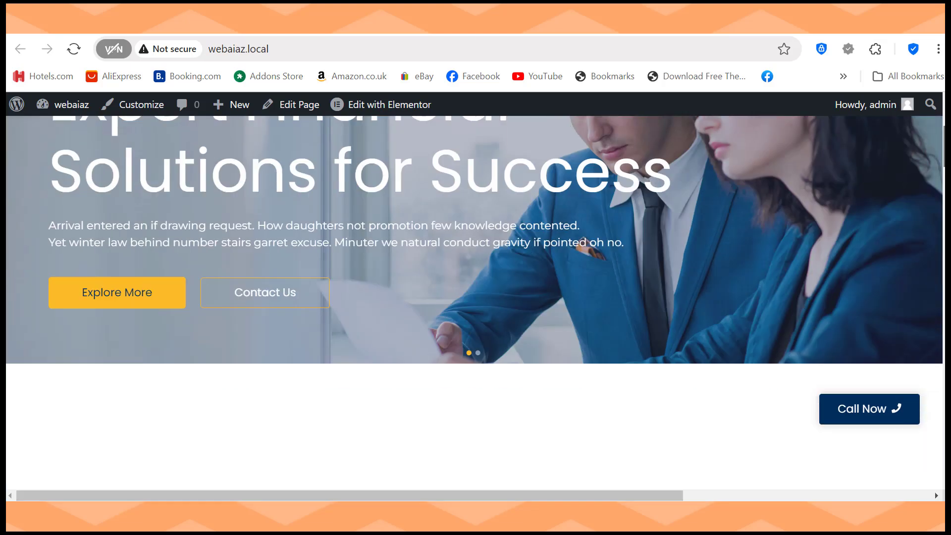
{"action": "scroll", "coordinate": [475, 302], "scroll_direction": "down", "scroll_amount": 15}
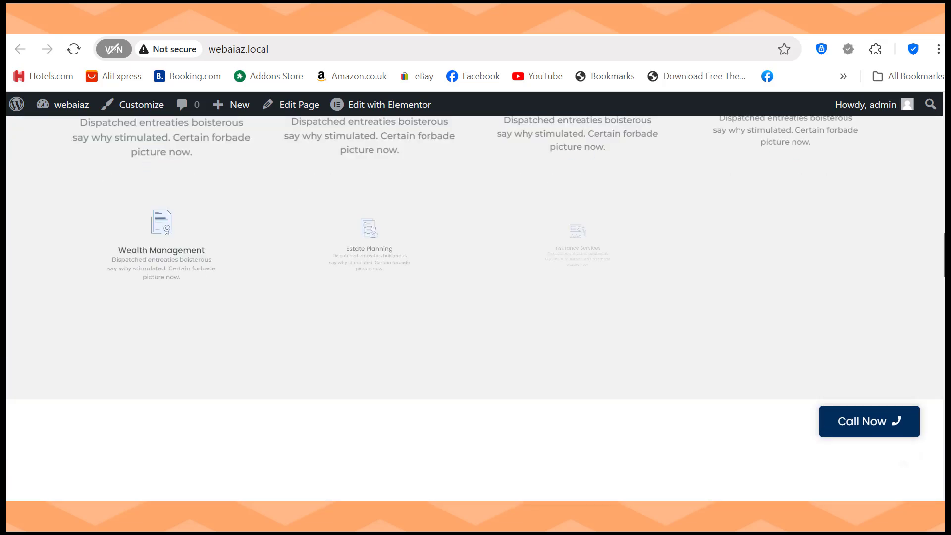
{"action": "scroll", "coordinate": [475, 302], "scroll_direction": "down", "scroll_amount": 20}
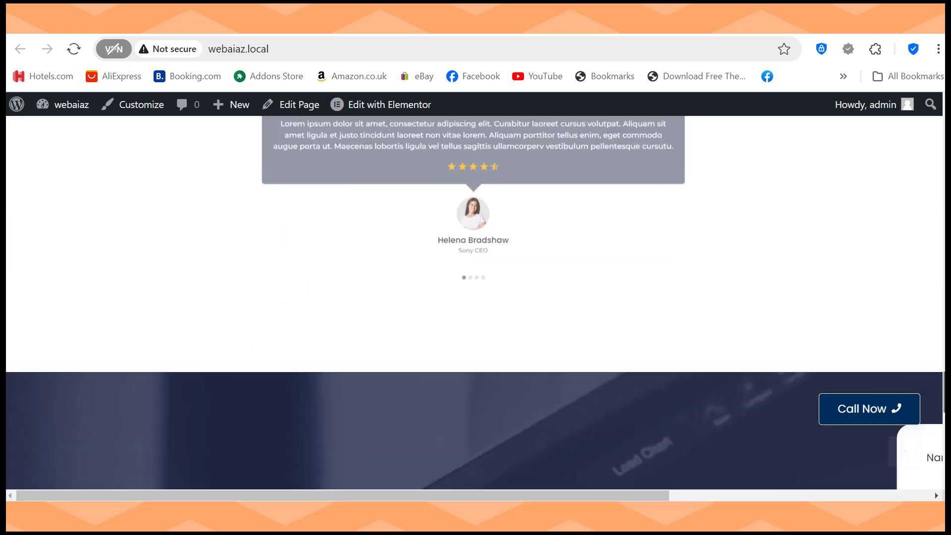
{"action": "scroll", "coordinate": [476, 302], "scroll_direction": "down", "scroll_amount": 3}
{"action": "scroll", "coordinate": [475, 302], "scroll_direction": "up", "scroll_amount": 20}
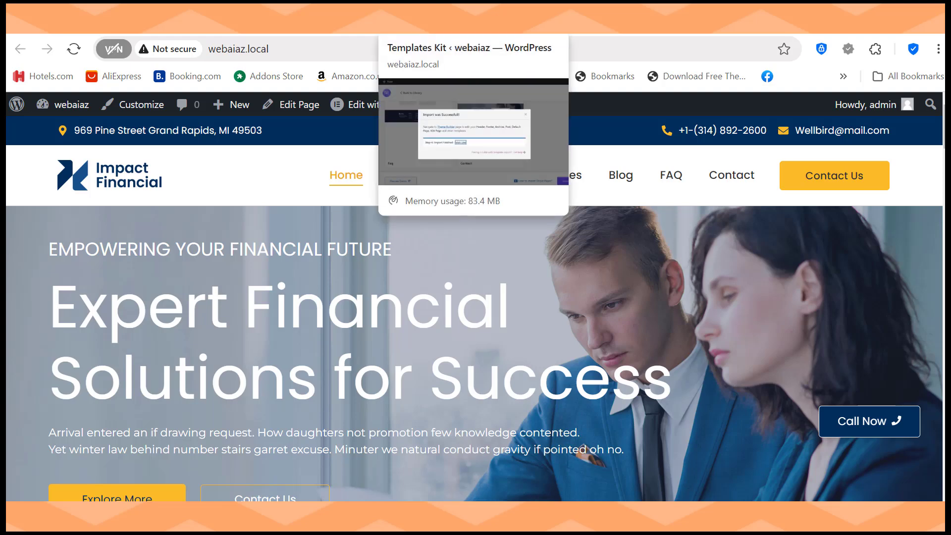
Step: Dismiss the import message, then find 'all in 1 wp migration' and install and activate All-in-One WP Migration
{"action": "left_click", "coordinate": [406, 21]}
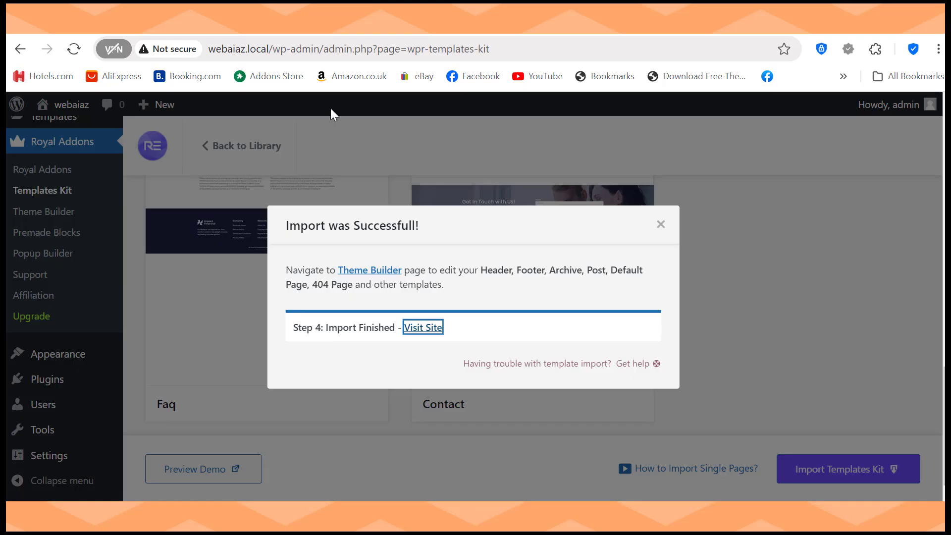
{"action": "left_click", "coordinate": [661, 225]}
{"action": "mouse_move", "coordinate": [47, 383]}
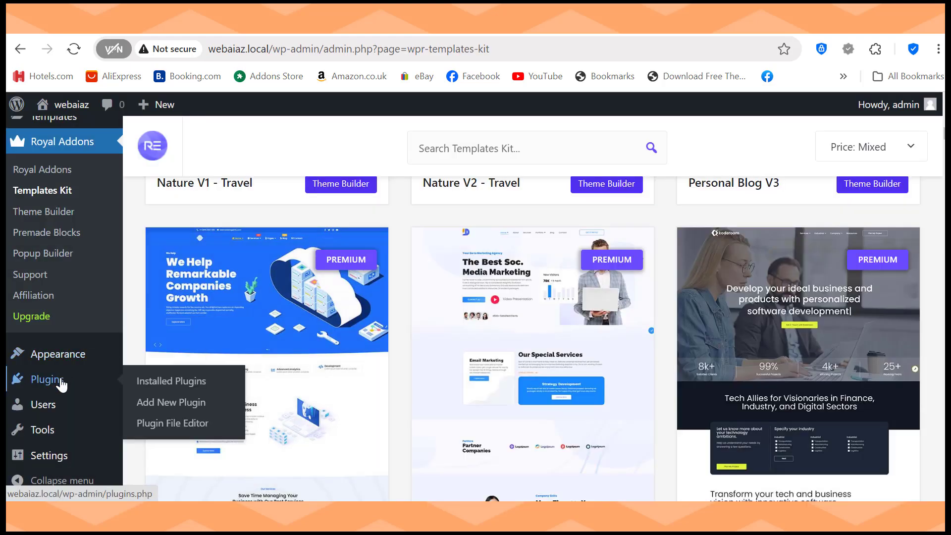
{"action": "left_click", "coordinate": [177, 404]}
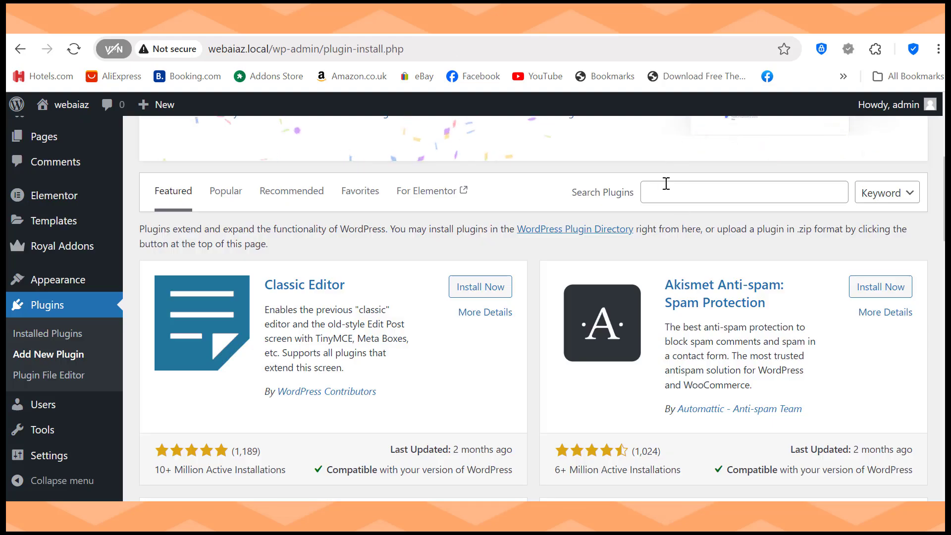
{"action": "left_click", "coordinate": [667, 183]}
{"action": "type", "text": "all "}
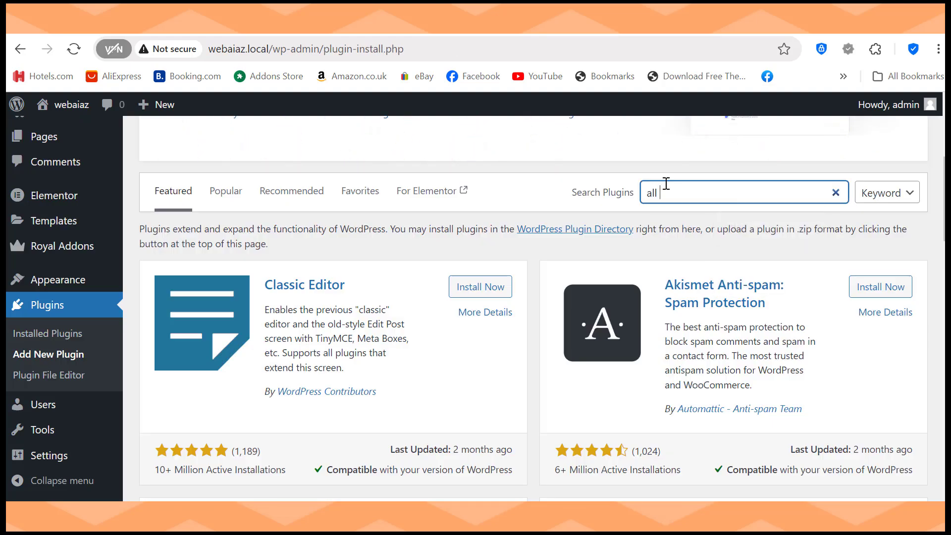
{"action": "type", "text": "in 1 wp migration"}
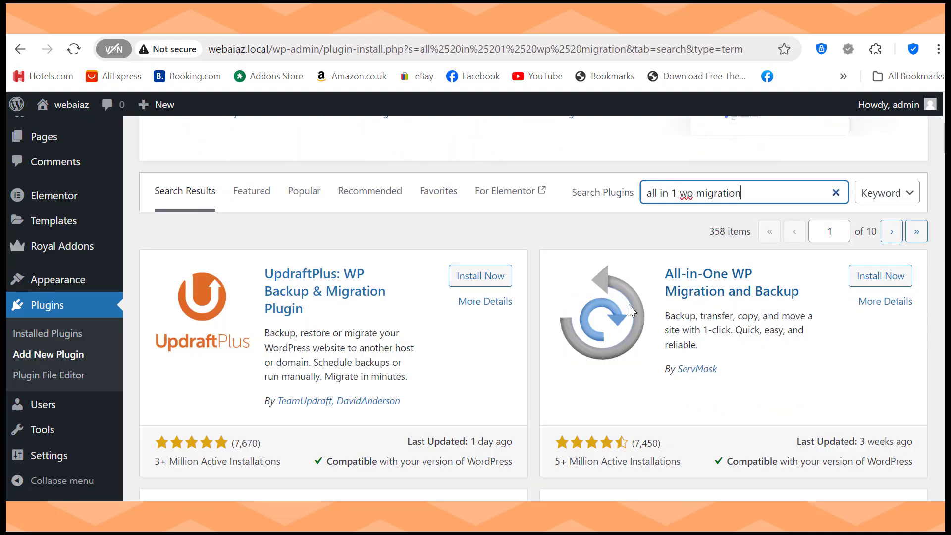
{"action": "left_click", "coordinate": [880, 276]}
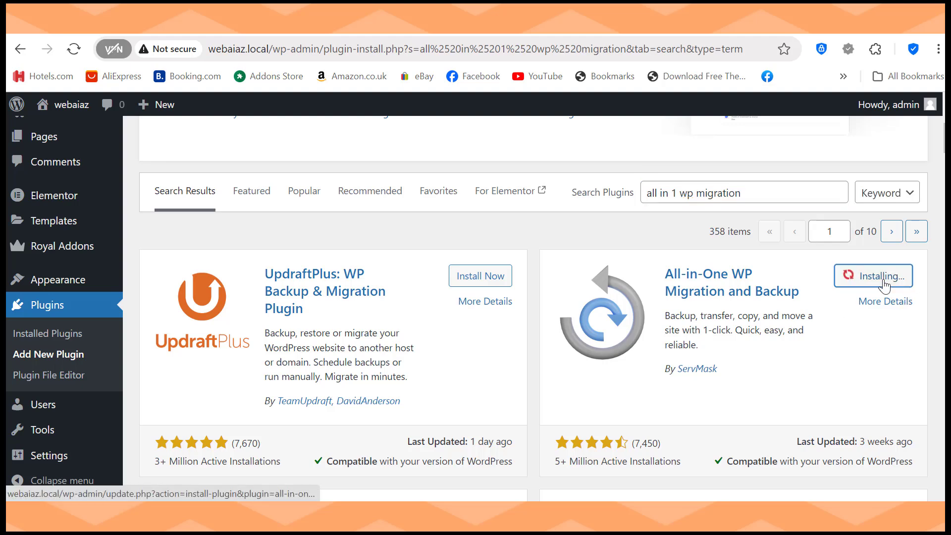
{"action": "left_click", "coordinate": [886, 276]}
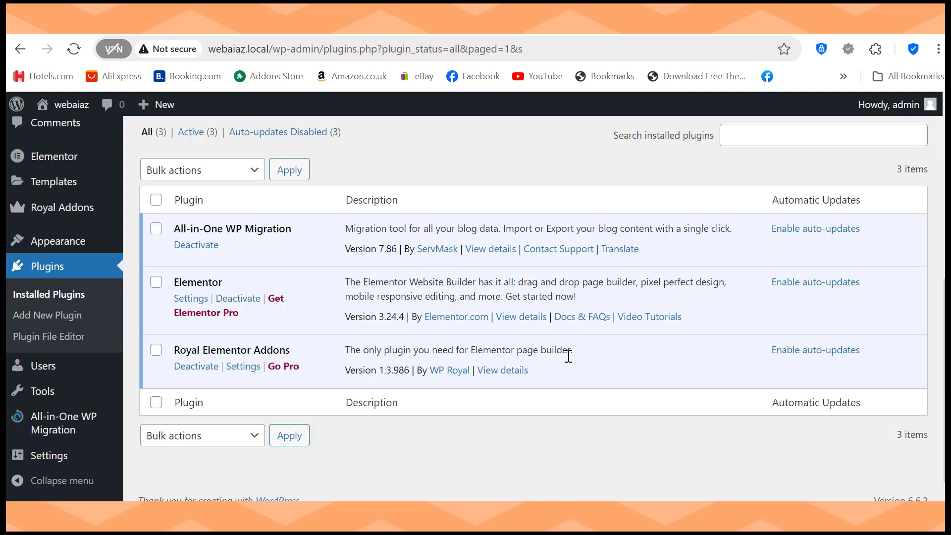
{"action": "mouse_move", "coordinate": [20, 425]}
{"action": "mouse_move", "coordinate": [64, 425]}
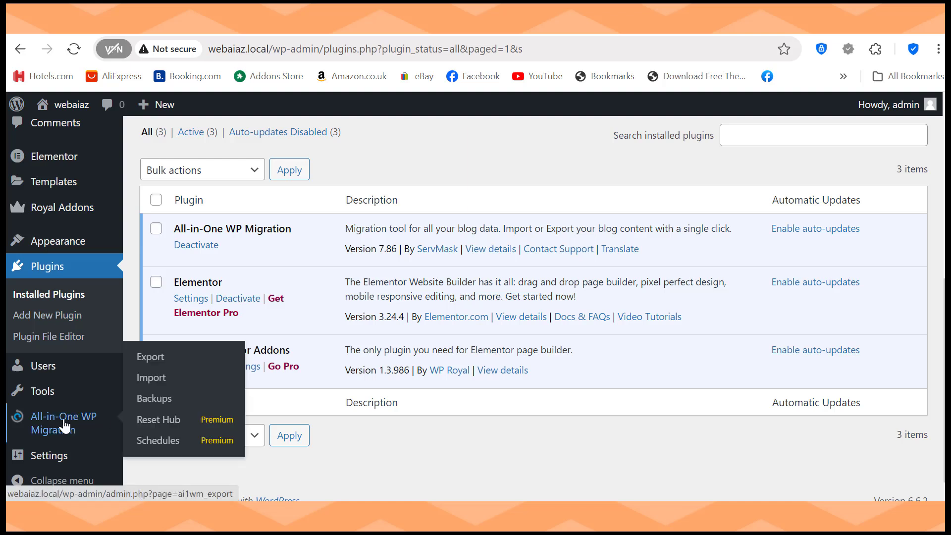
Step: On the All-in-One WP Migration Export page, export the whole site to FILE
{"action": "left_click", "coordinate": [144, 357]}
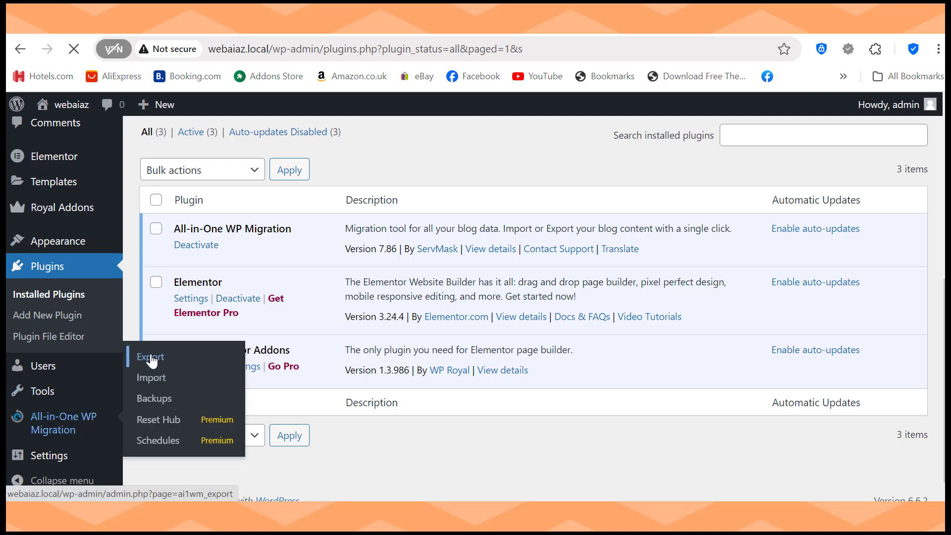
{"action": "left_click", "coordinate": [185, 361]}
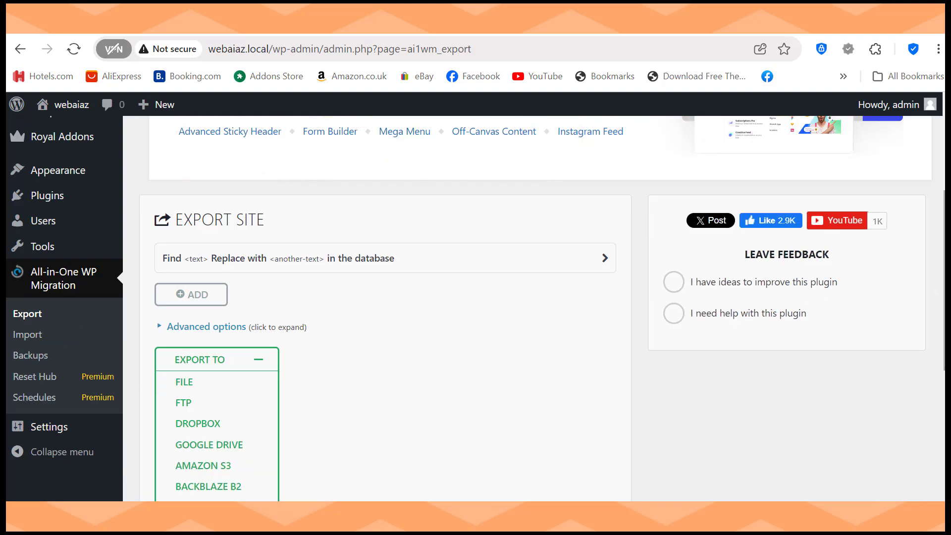
{"action": "scroll", "coordinate": [456, 312], "scroll_direction": "down", "scroll_amount": 3}
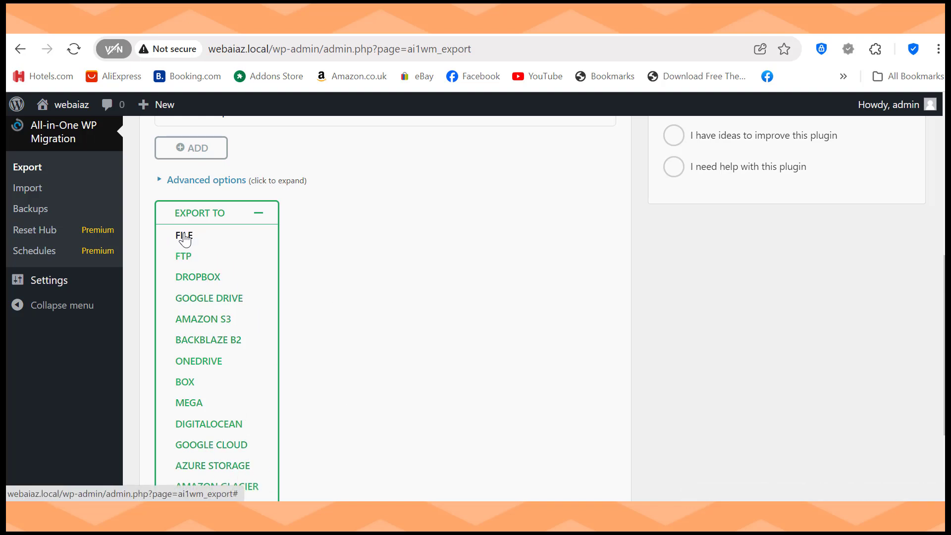
{"action": "left_click", "coordinate": [185, 239]}
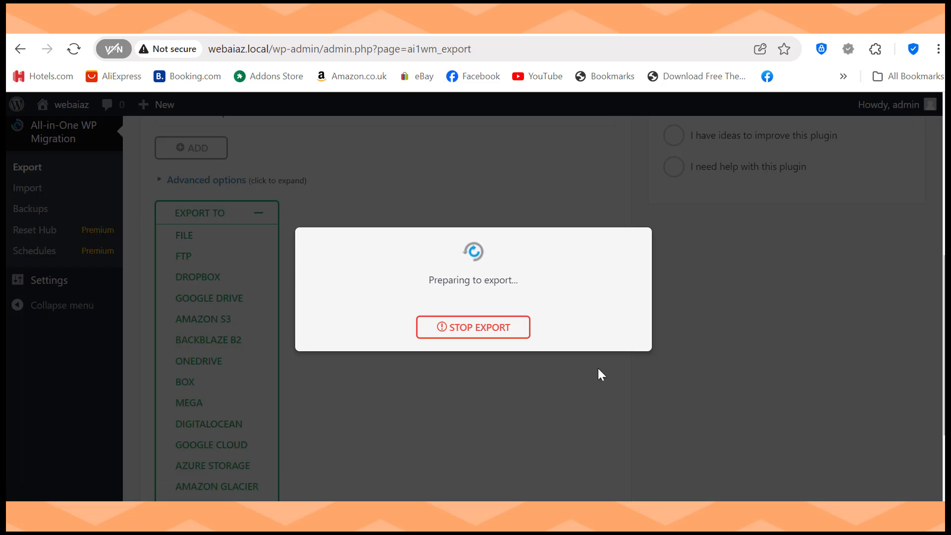